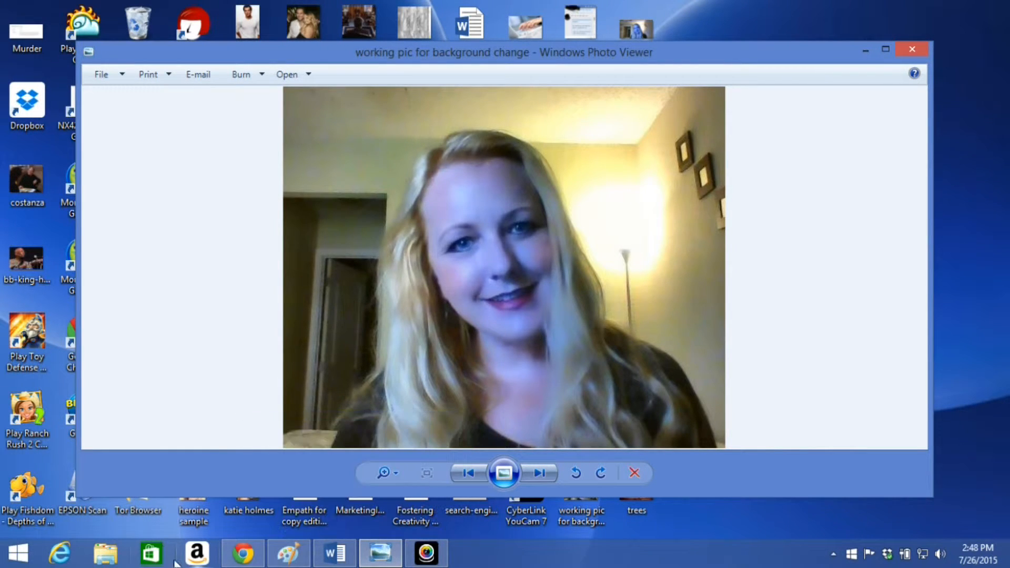
Step: Switch to Chrome, close the spare Clipping Magic upload page, and return to the portrait loaded in the Clipping Magic editor
click(238, 553)
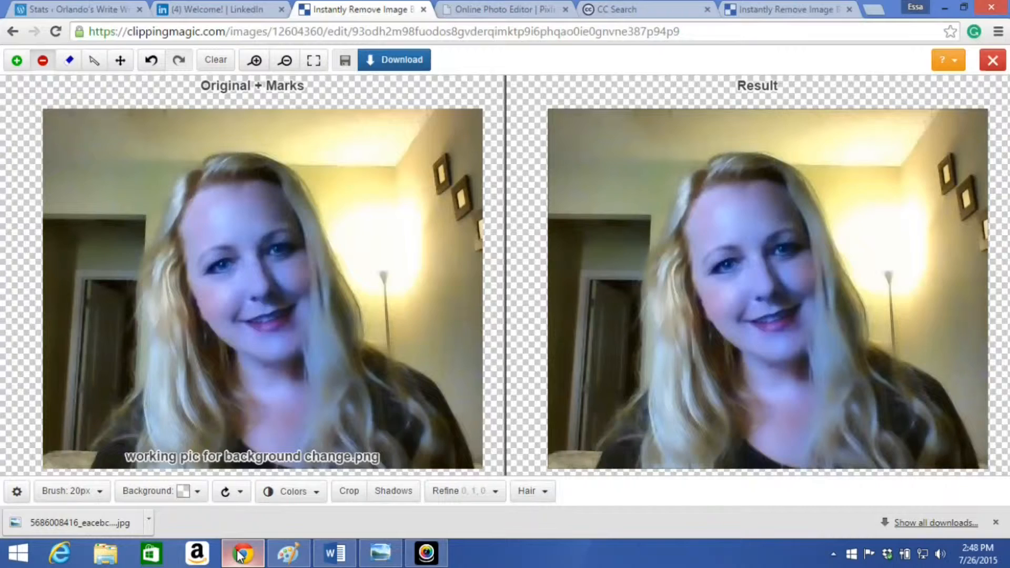
click(761, 8)
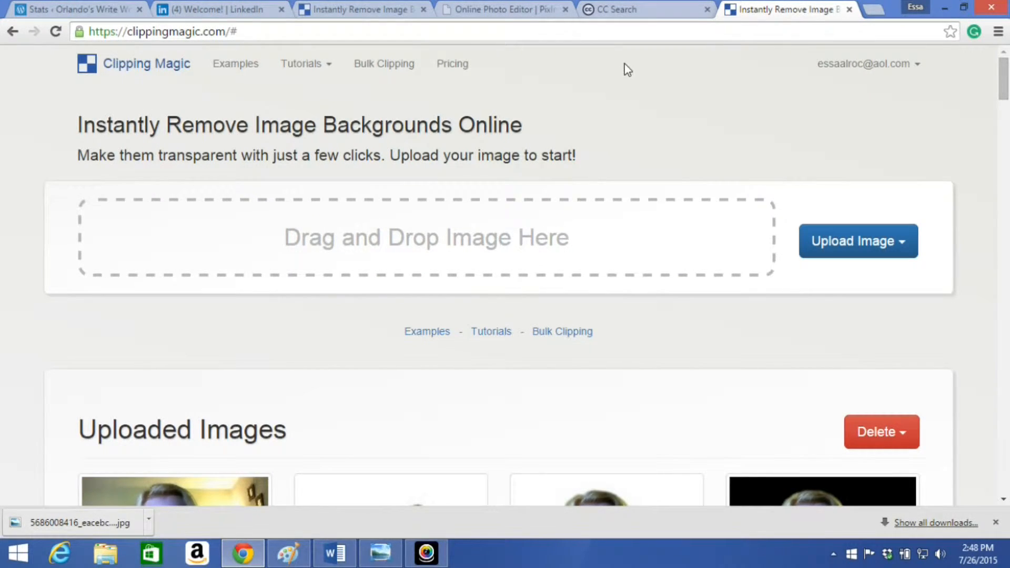
click(513, 12)
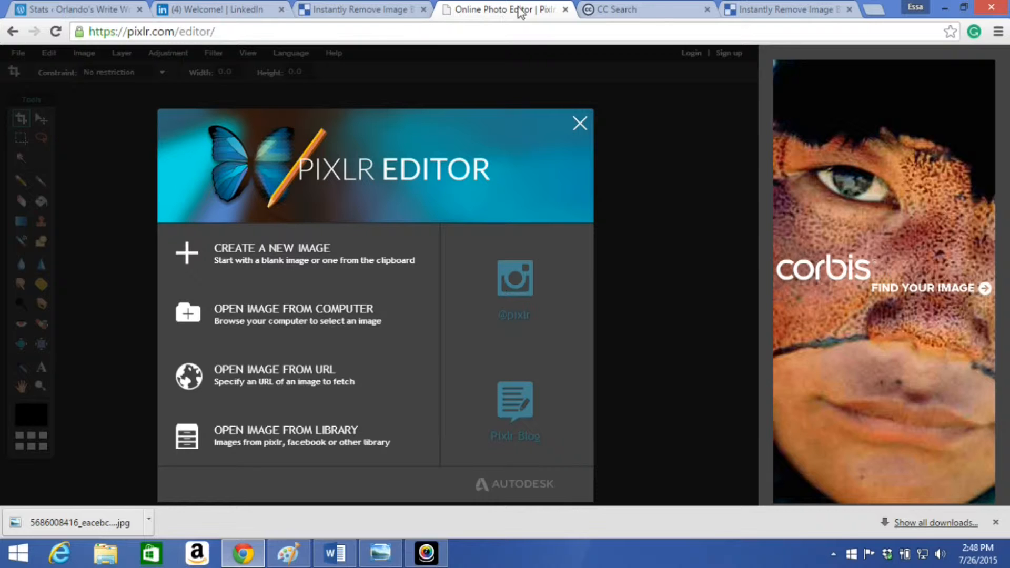
click(768, 10)
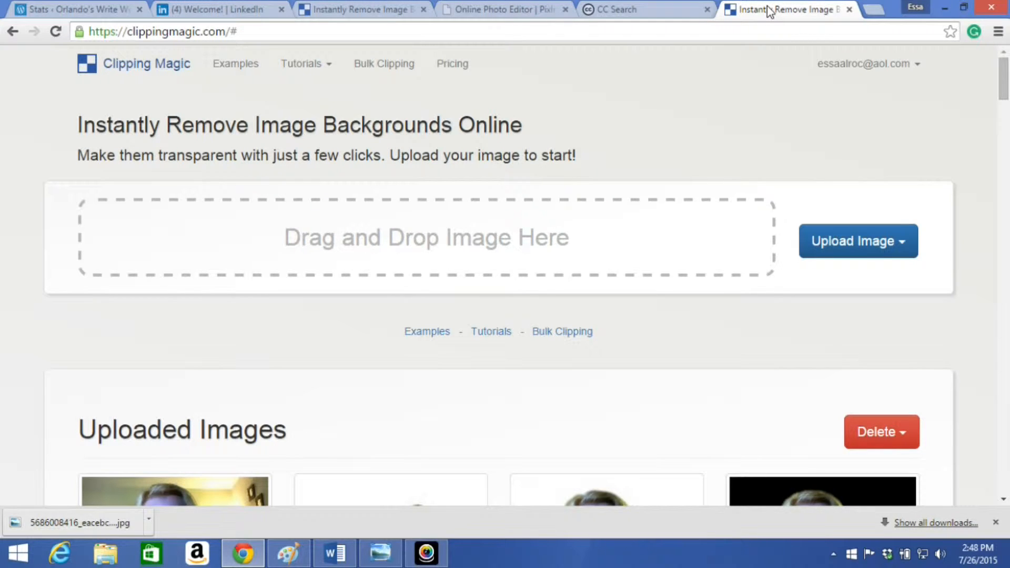
click(904, 250)
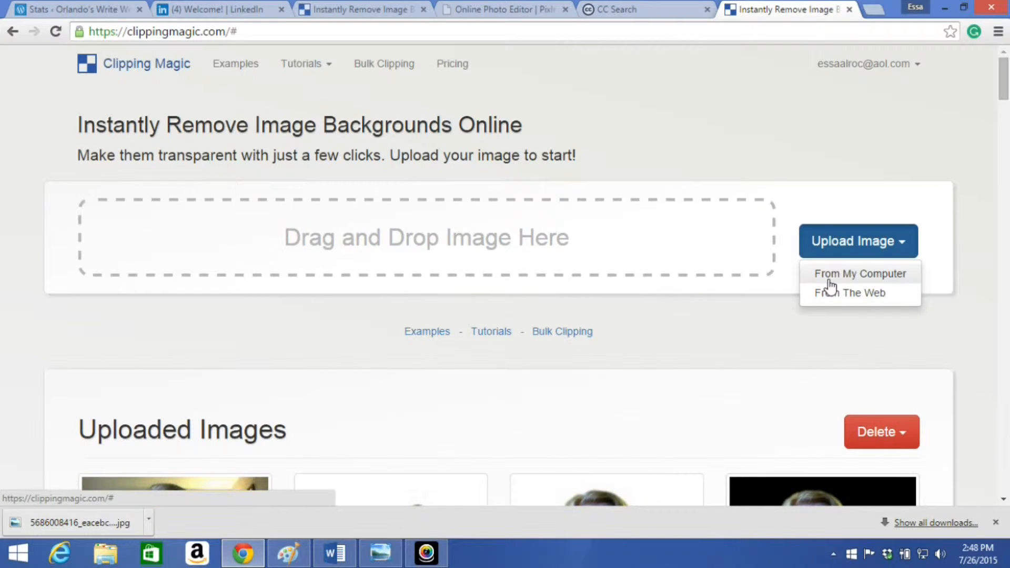
click(849, 9)
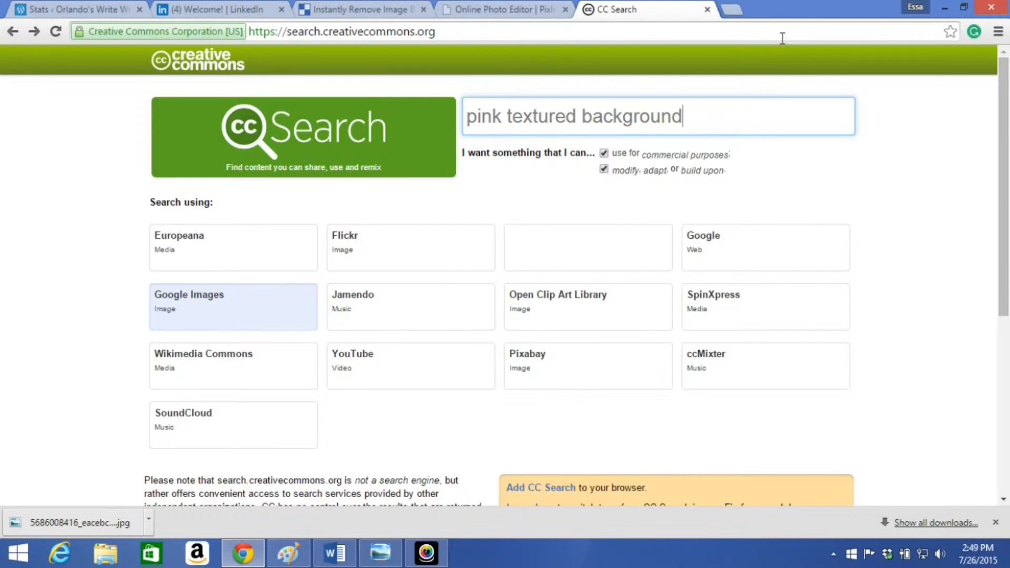
click(359, 6)
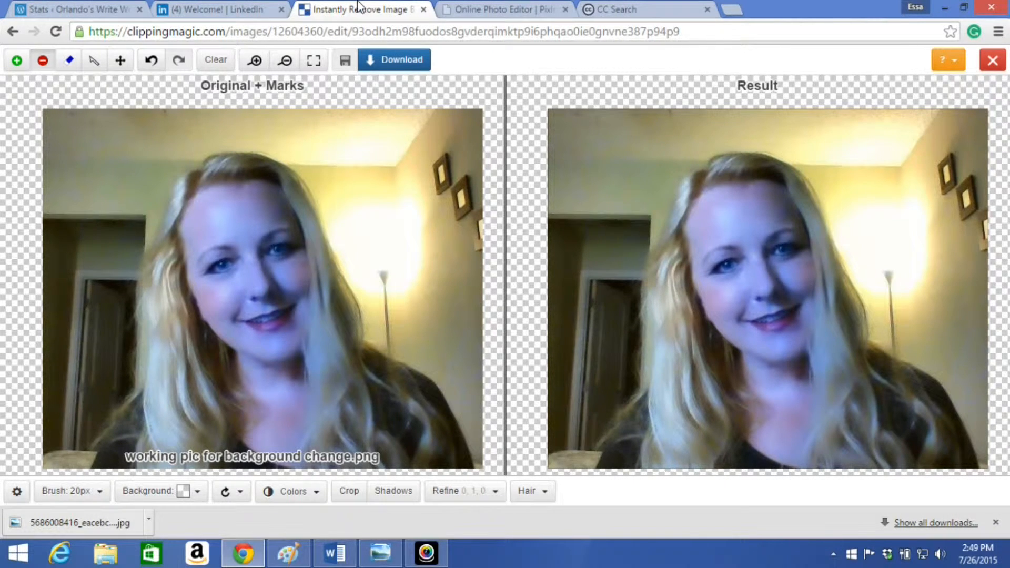
click(259, 304)
key(ctrl+z)
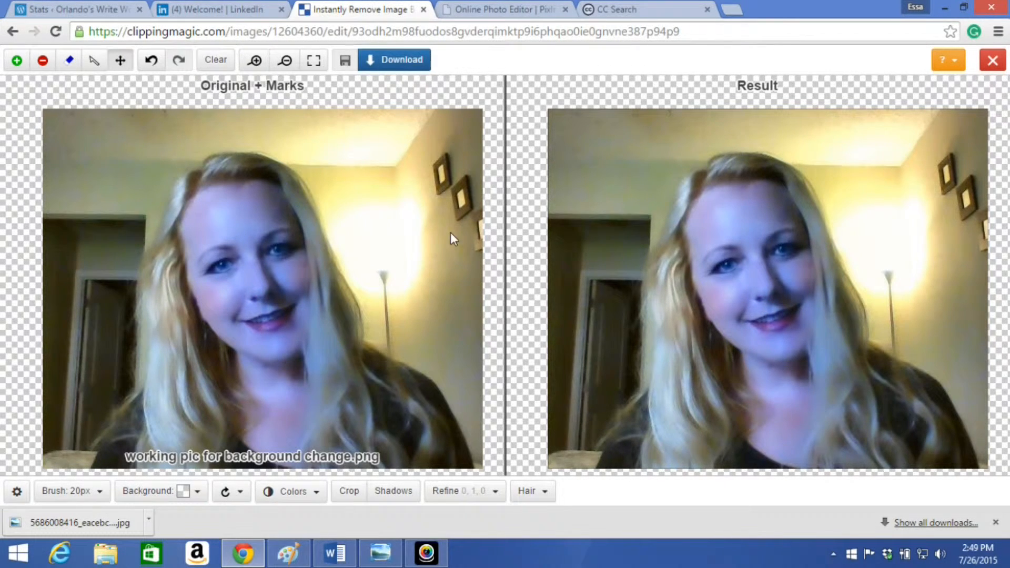
click(437, 229)
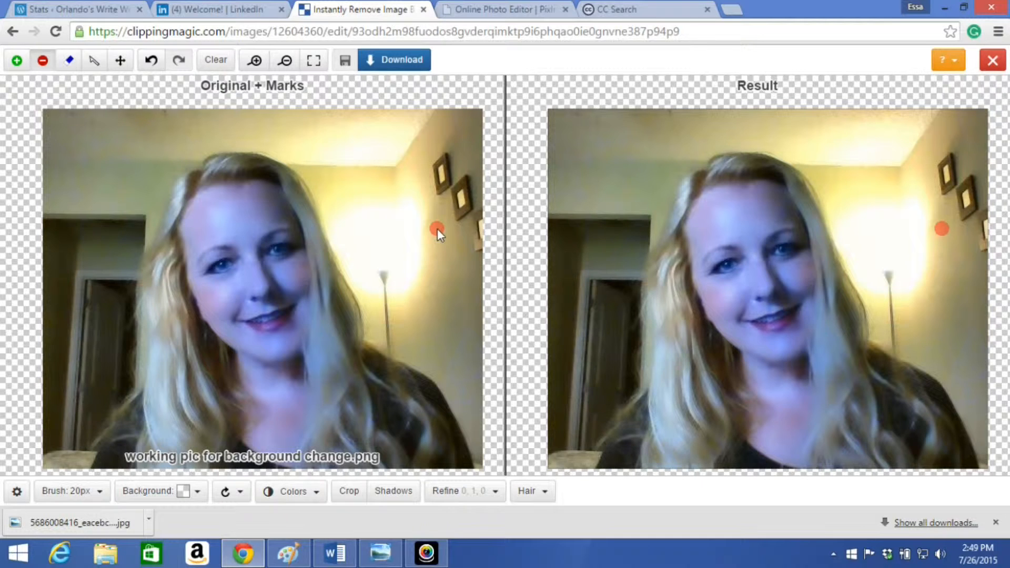
key(ctrl+z)
click(472, 152)
key(ctrl+z)
click(179, 173)
key(ctrl+z)
click(154, 185)
key(space)
mouse_move(532, 93)
mouse_down()
mouse_move(589, 115)
mouse_move(581, 108)
mouse_move(531, 161)
mouse_move(531, 76)
mouse_move(532, 89)
mouse_up()
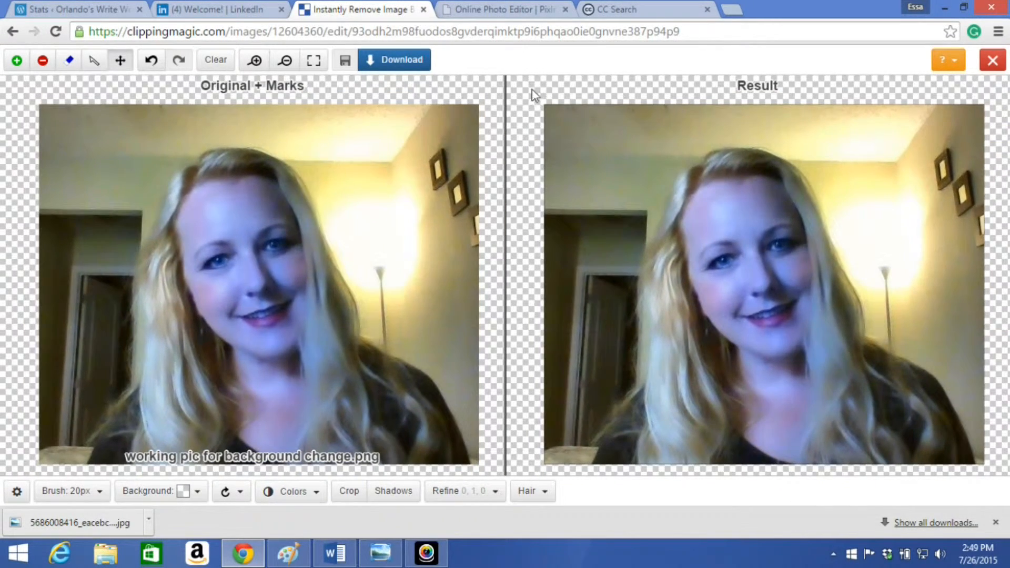
scroll(536, 96, down, 4)
scroll(538, 100, up, 5)
scroll(538, 98, down, 4)
scroll(540, 103, up, 3)
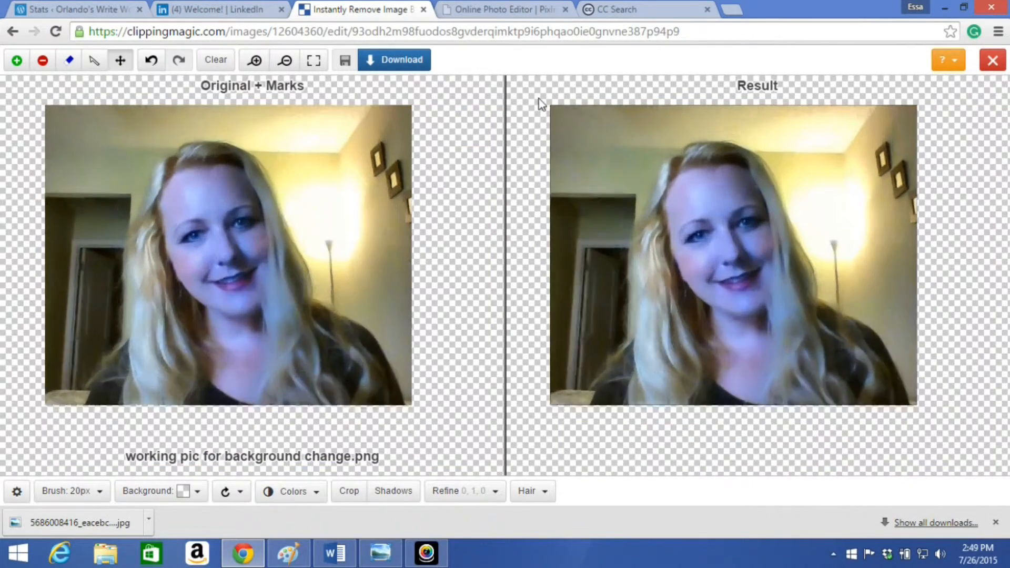
scroll(513, 131, down, 1)
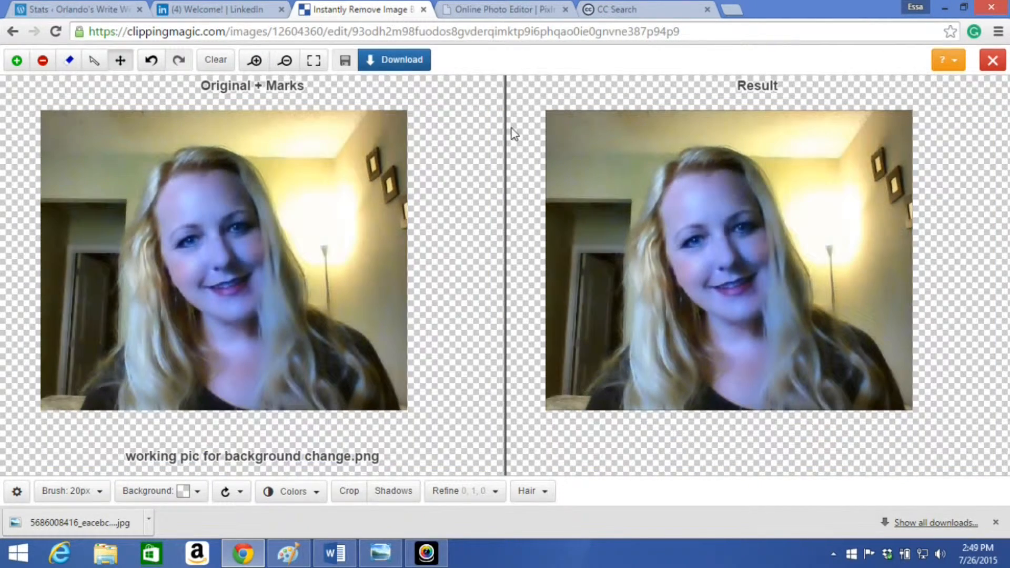
scroll(525, 169, up, 1)
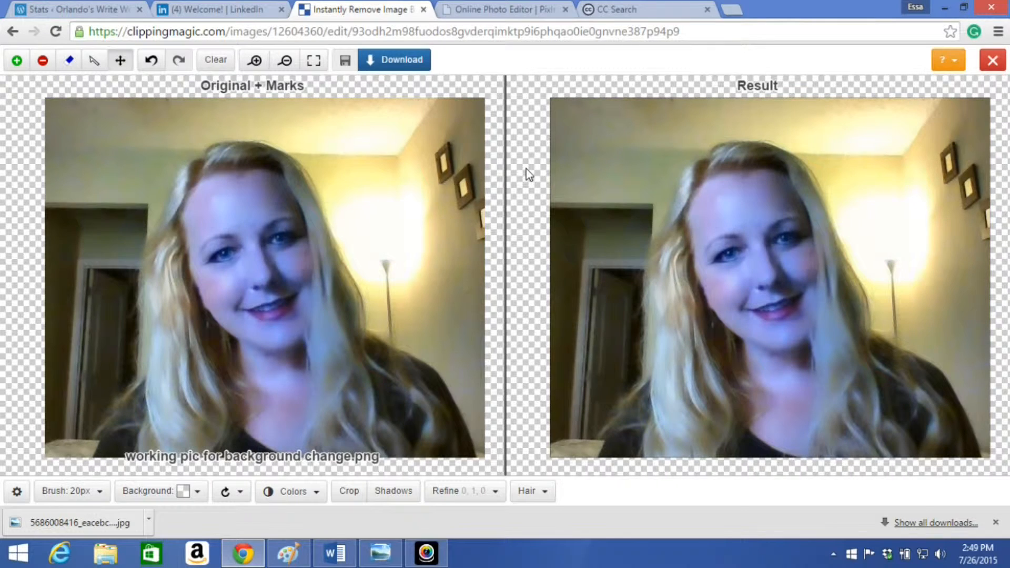
key(b)
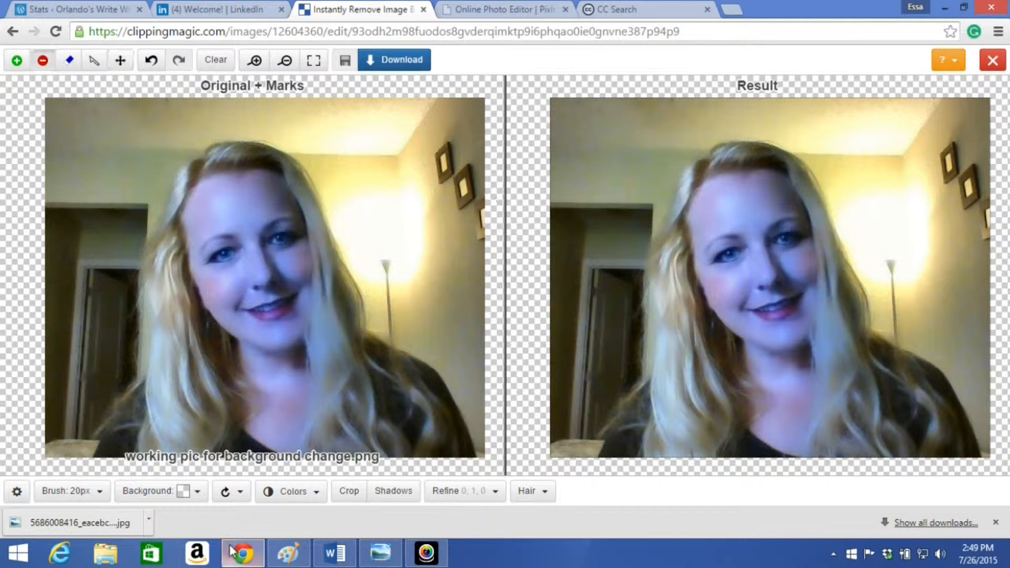
mouse_move(243, 553)
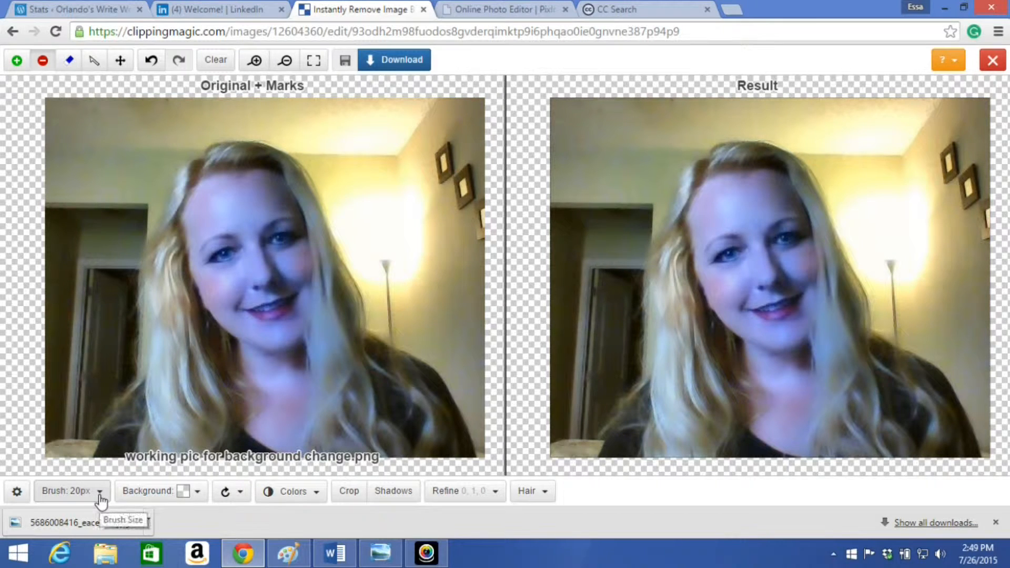
Step: Select the foreground brush, try the 5 px and 40 px brush sizes, and set the size to 20 px
click(24, 62)
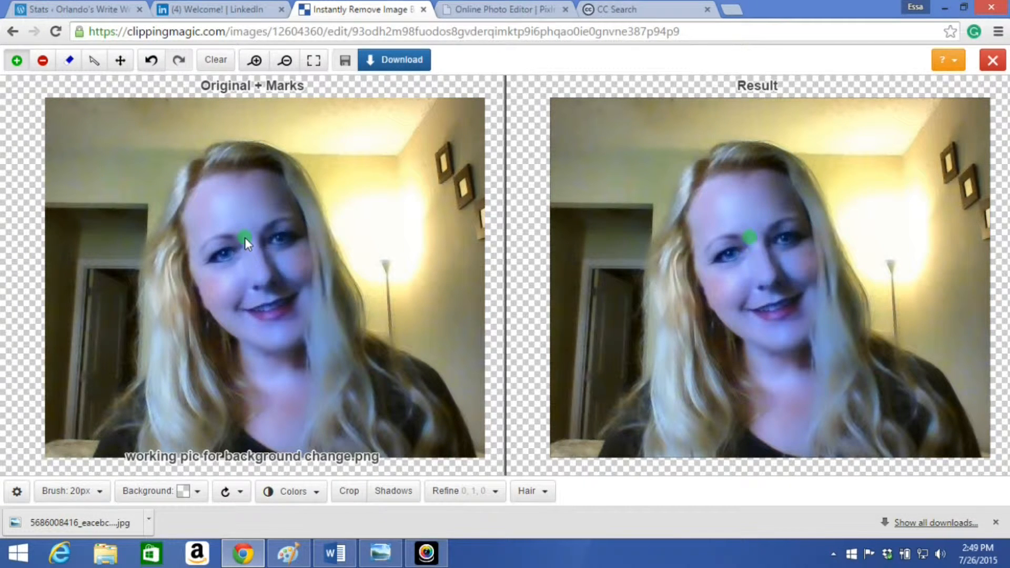
click(100, 494)
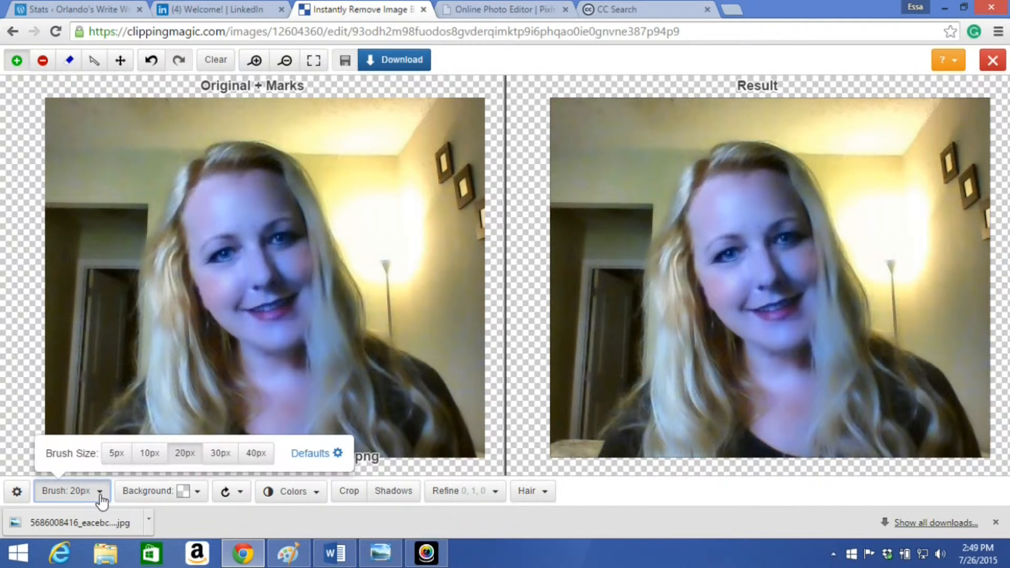
click(117, 455)
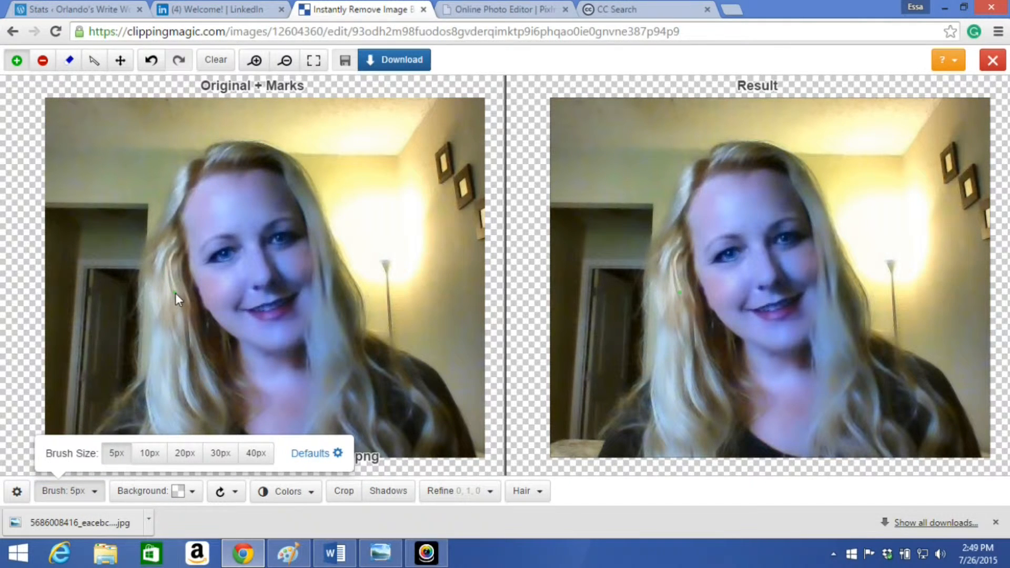
click(257, 453)
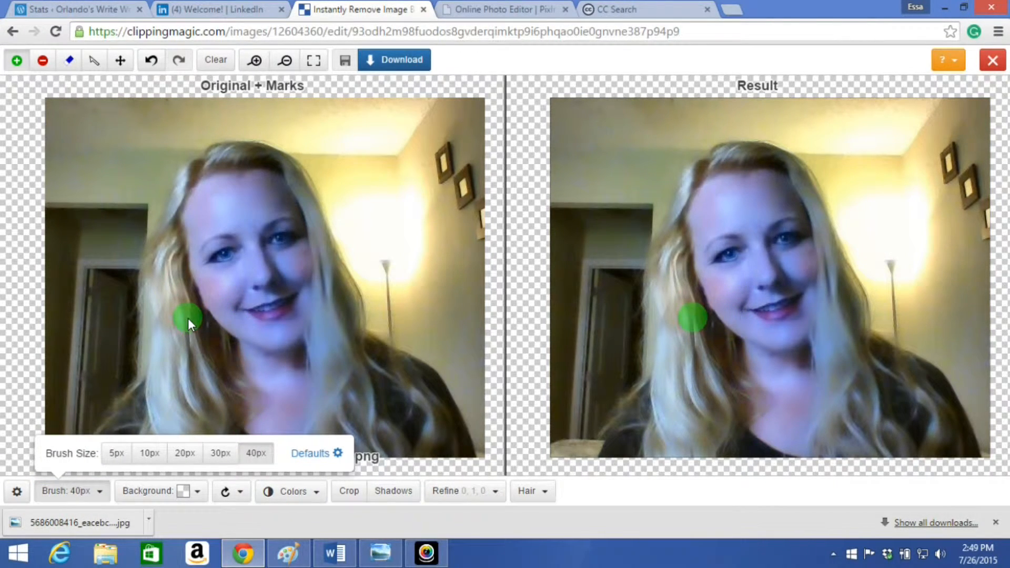
click(185, 454)
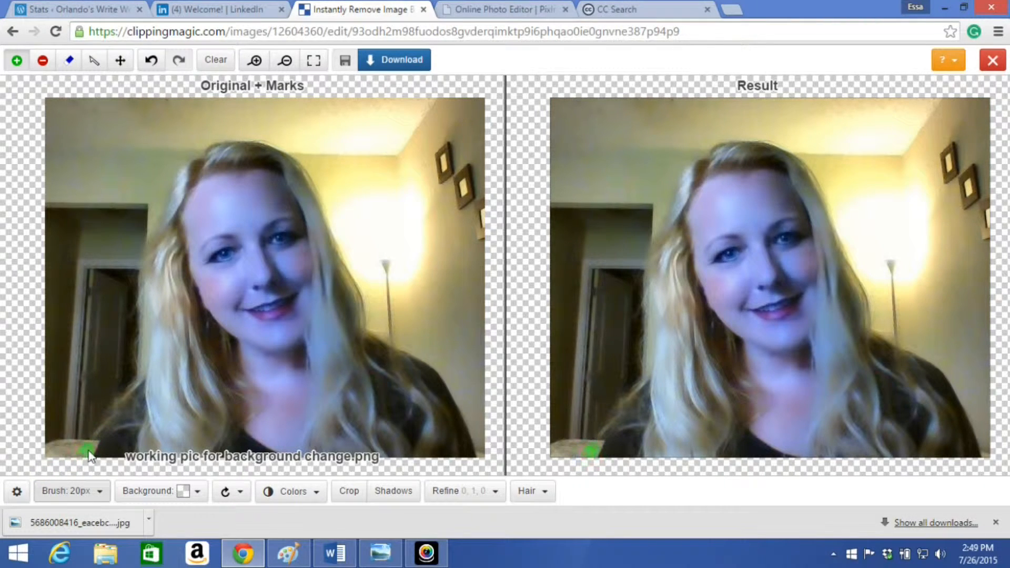
Step: Trace the woman's outline along her hair and shoulders with the foreground brush, and thicken the mark over the right-hand shoulder
mouse_move(94, 457)
mouse_down()
mouse_move(134, 373)
mouse_move(152, 246)
mouse_move(144, 218)
mouse_move(173, 168)
mouse_move(228, 138)
mouse_move(288, 148)
mouse_move(307, 166)
mouse_move(374, 349)
mouse_move(447, 383)
mouse_move(479, 455)
mouse_up()
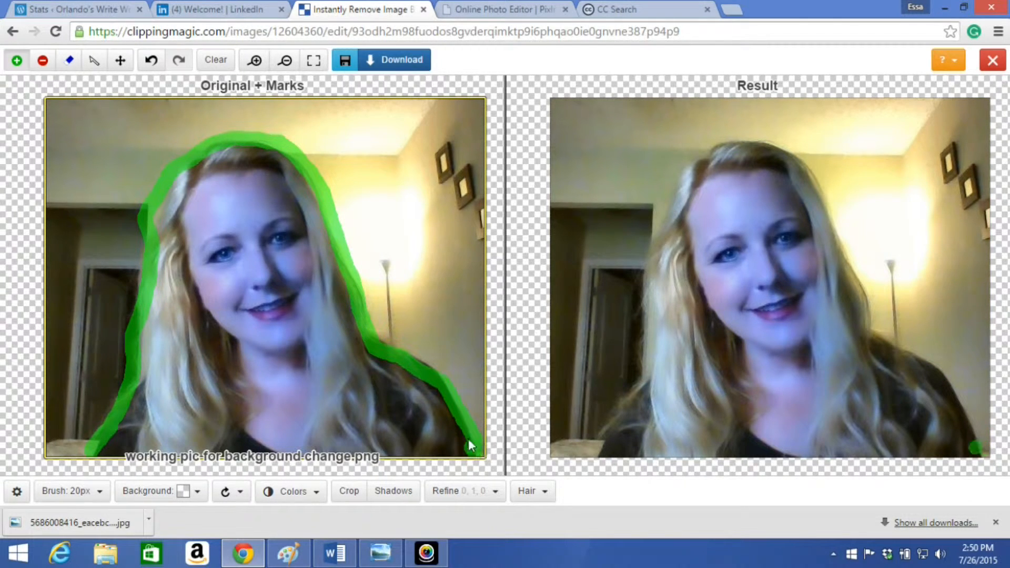
click(445, 375)
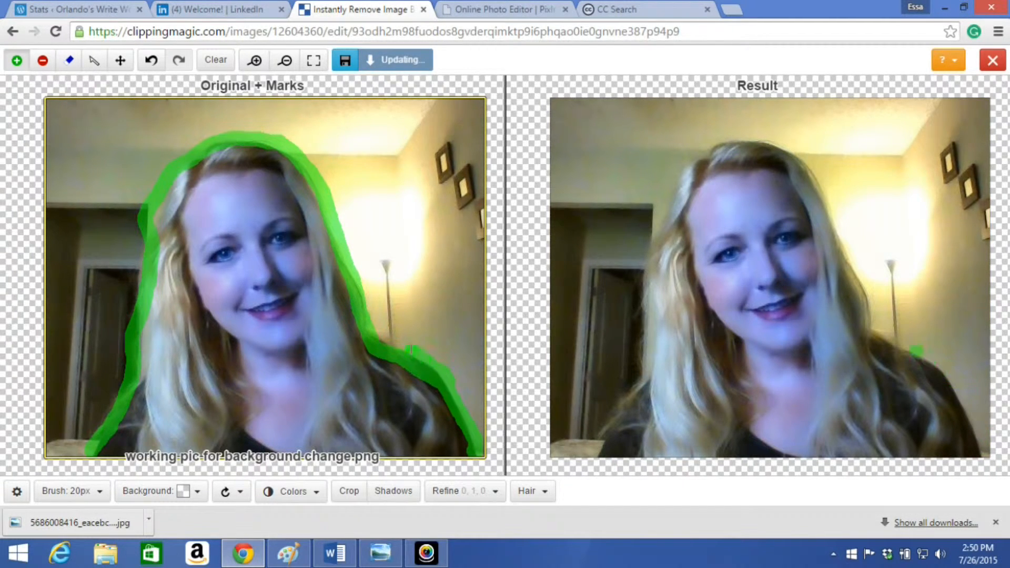
key(ctrl+z)
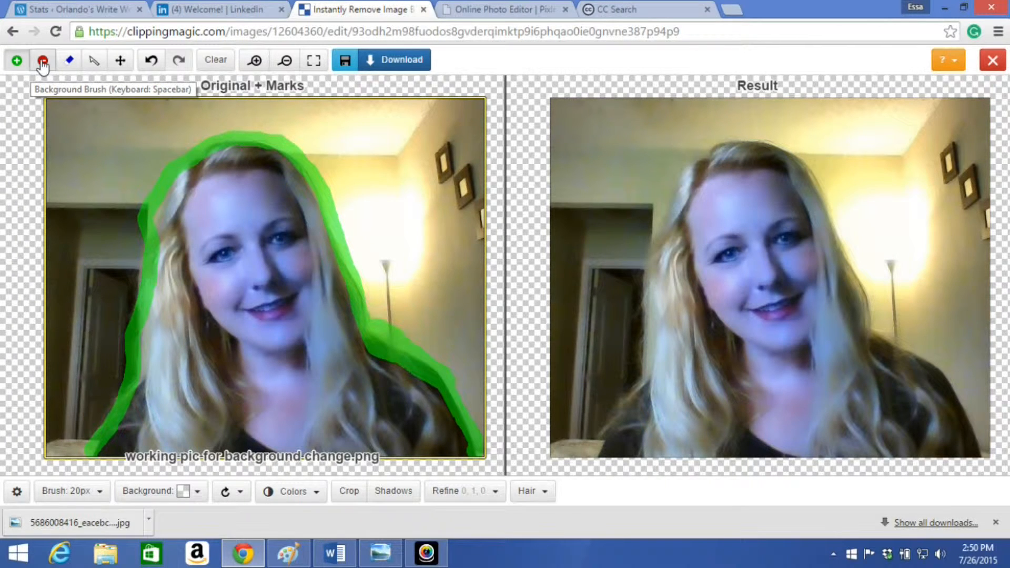
Step: Mark the room around the green outline with the background brush, adding a second, closer stroke up the left side
click(43, 64)
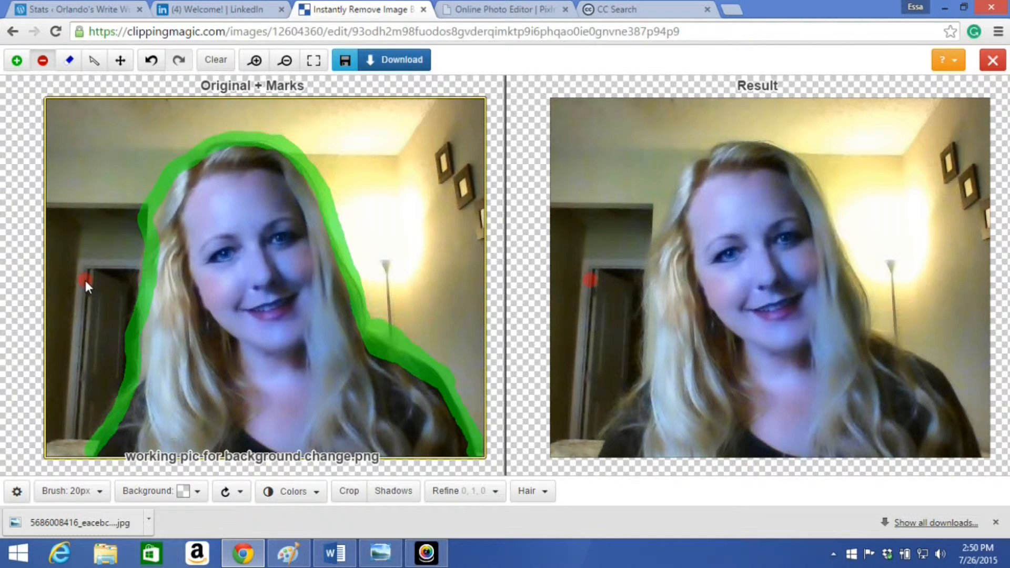
mouse_move(69, 374)
mouse_down()
mouse_move(122, 194)
mouse_move(153, 143)
mouse_move(210, 118)
mouse_move(313, 113)
mouse_move(348, 152)
mouse_move(390, 298)
mouse_move(459, 380)
mouse_move(481, 455)
mouse_up()
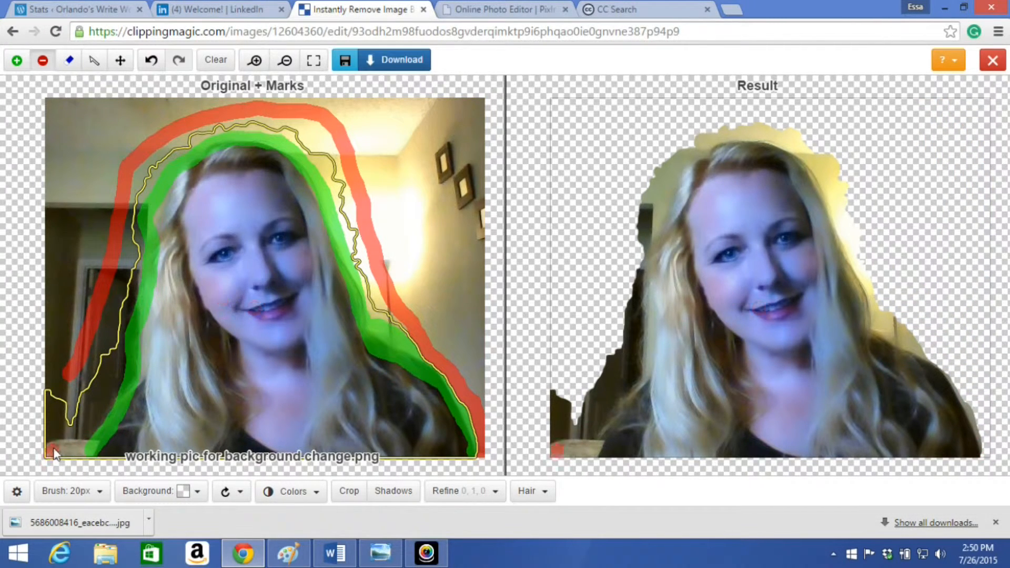
mouse_move(51, 455)
mouse_down()
mouse_move(112, 355)
mouse_move(125, 199)
mouse_move(191, 141)
mouse_up()
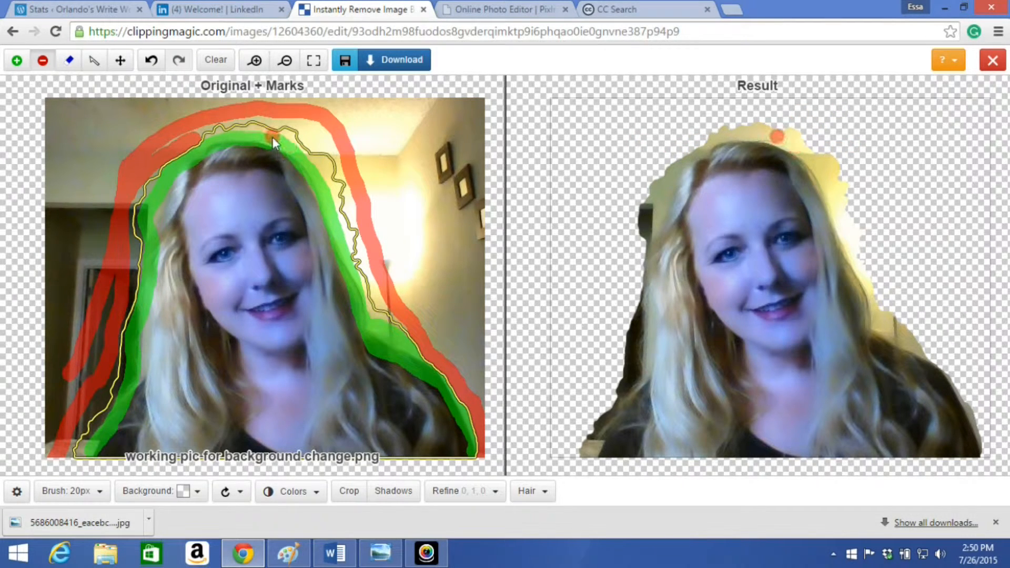
Step: Extend the background mark along the top of the hair, and undo the last stroke beside the upper-left hair
mouse_move(262, 133)
mouse_down()
mouse_move(193, 142)
mouse_move(150, 207)
mouse_up()
scroll(151, 208, up, 1)
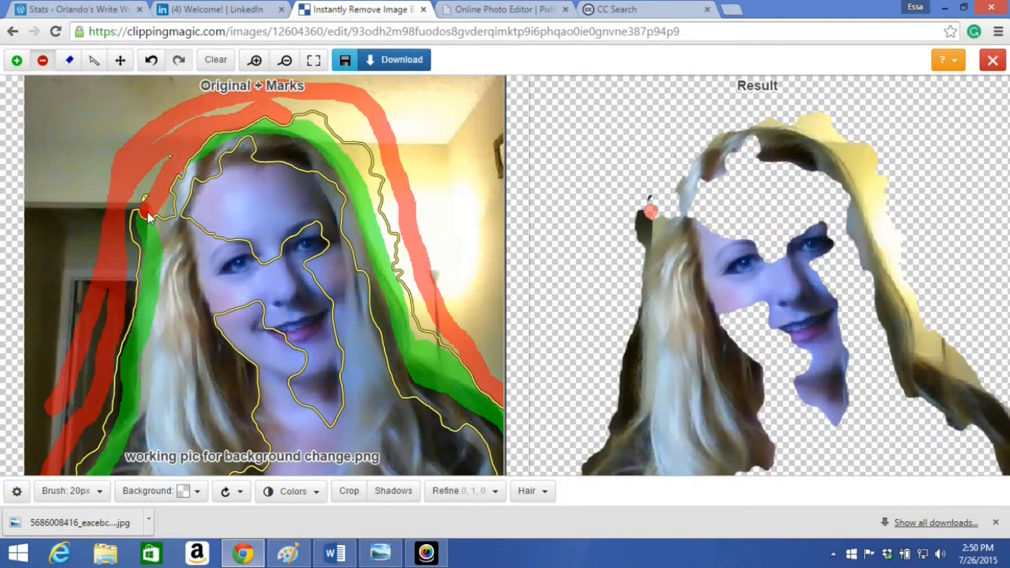
scroll(758, 251, down, 1)
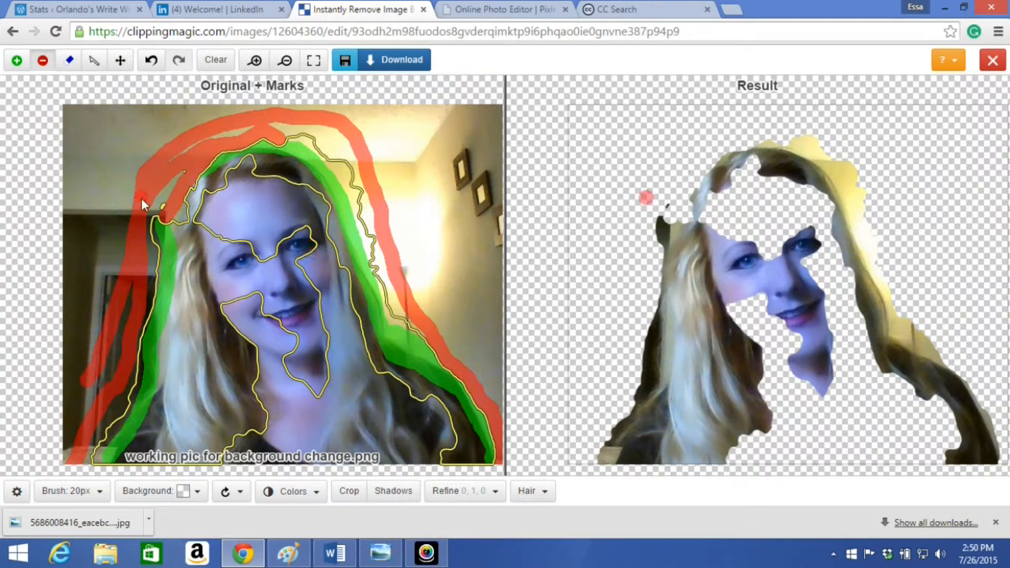
click(156, 68)
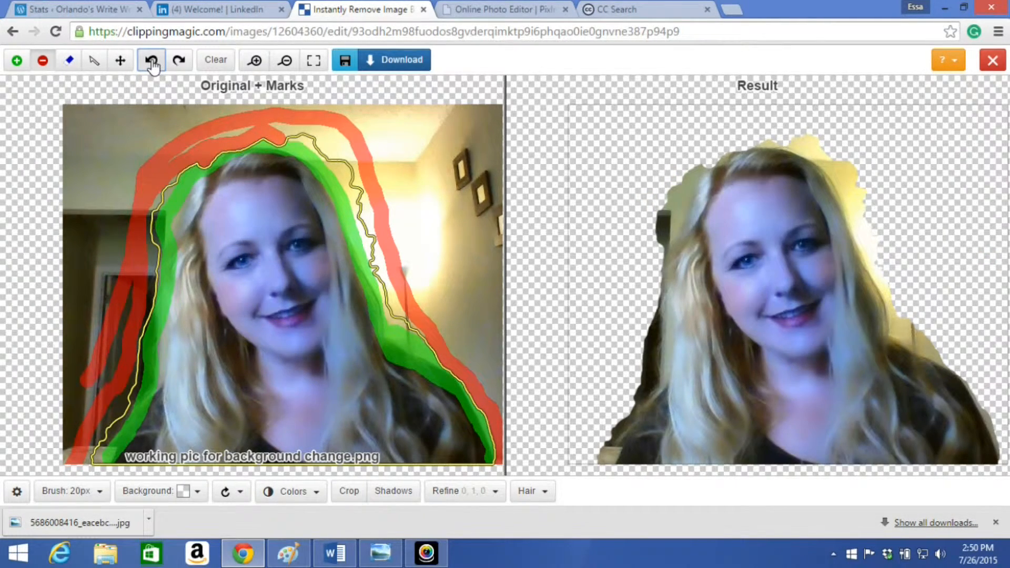
Step: Bring the background mark closer to the hair on both sides of the woman, and undo the last stroke at the right-hand shoulder
click(174, 173)
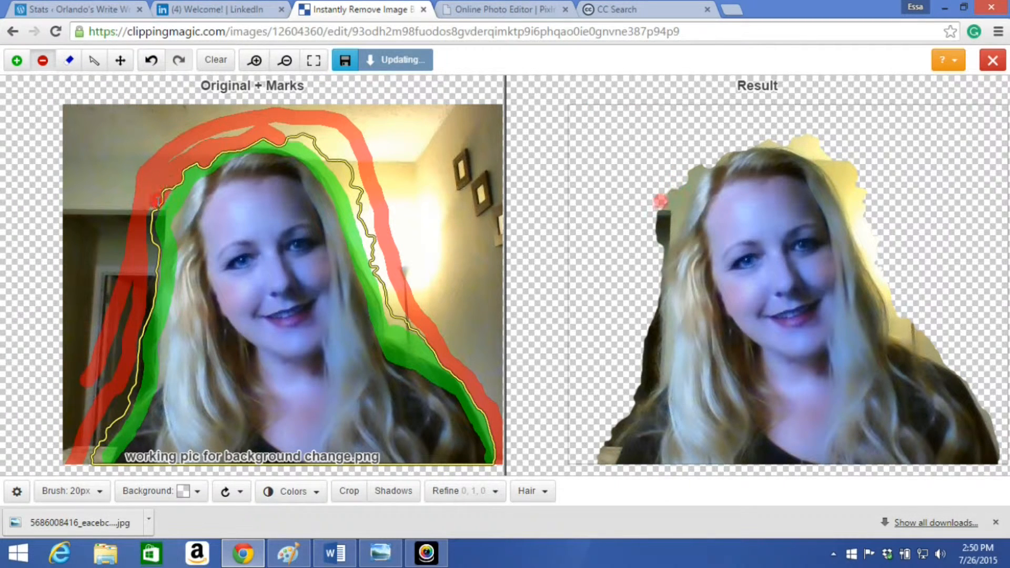
mouse_move(153, 229)
mouse_down()
mouse_move(159, 273)
mouse_move(132, 380)
mouse_move(78, 456)
mouse_up()
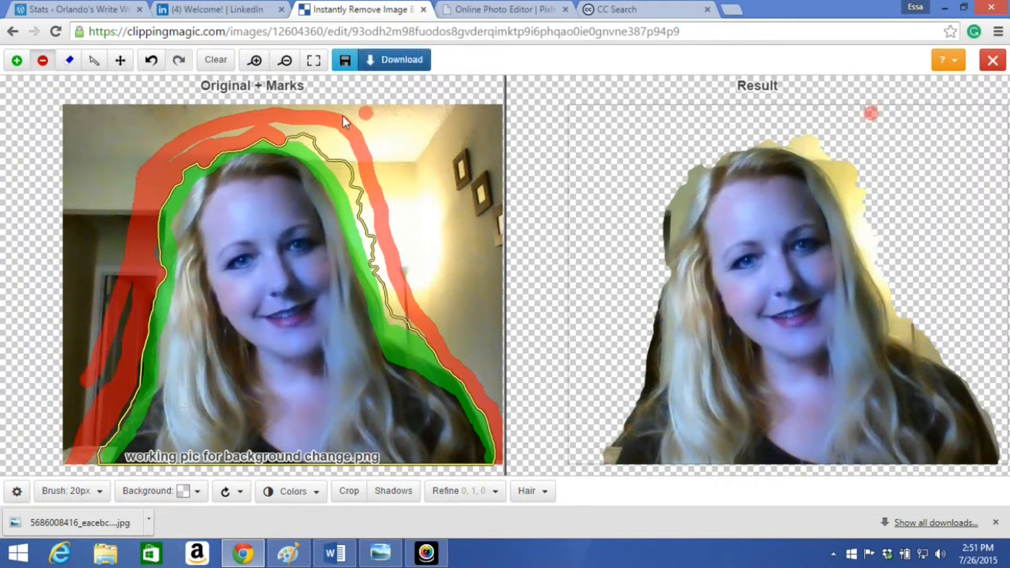
mouse_move(283, 122)
mouse_down()
mouse_move(356, 201)
mouse_move(371, 270)
mouse_move(412, 343)
mouse_move(482, 406)
mouse_up()
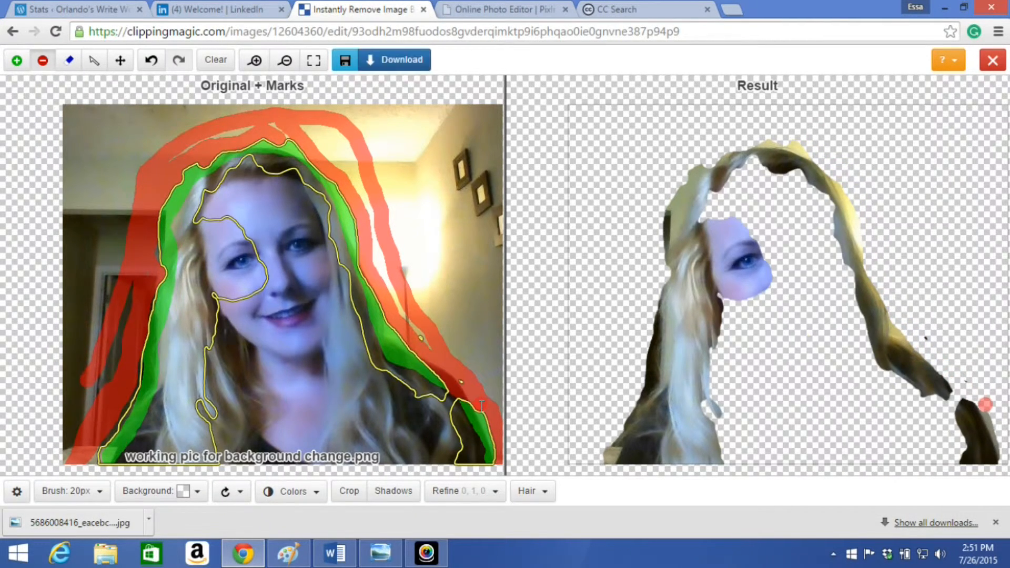
click(158, 68)
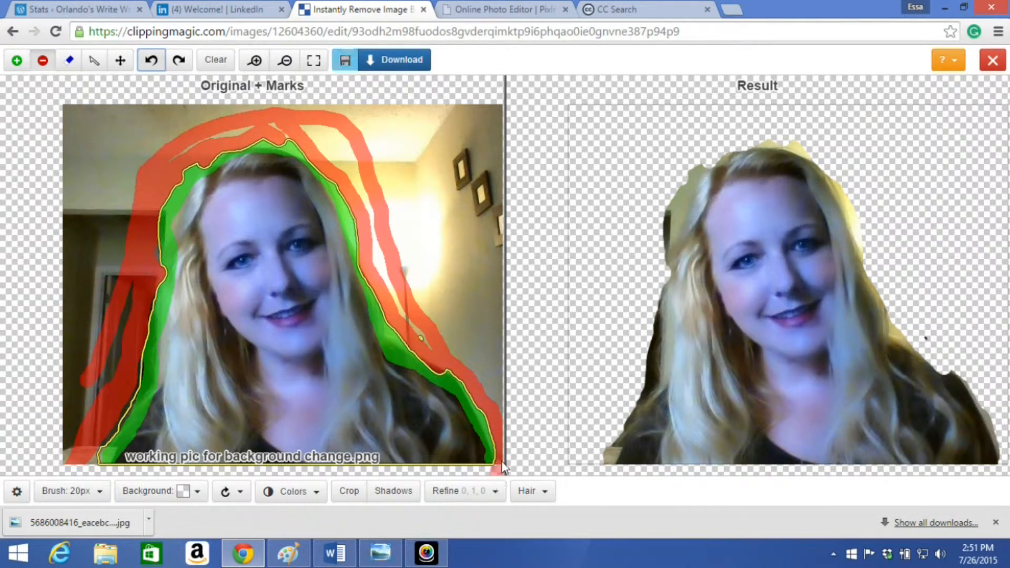
Step: Push the background mark closer to the hair's upper-left edge, and restore the foreground mark along that edge
click(191, 154)
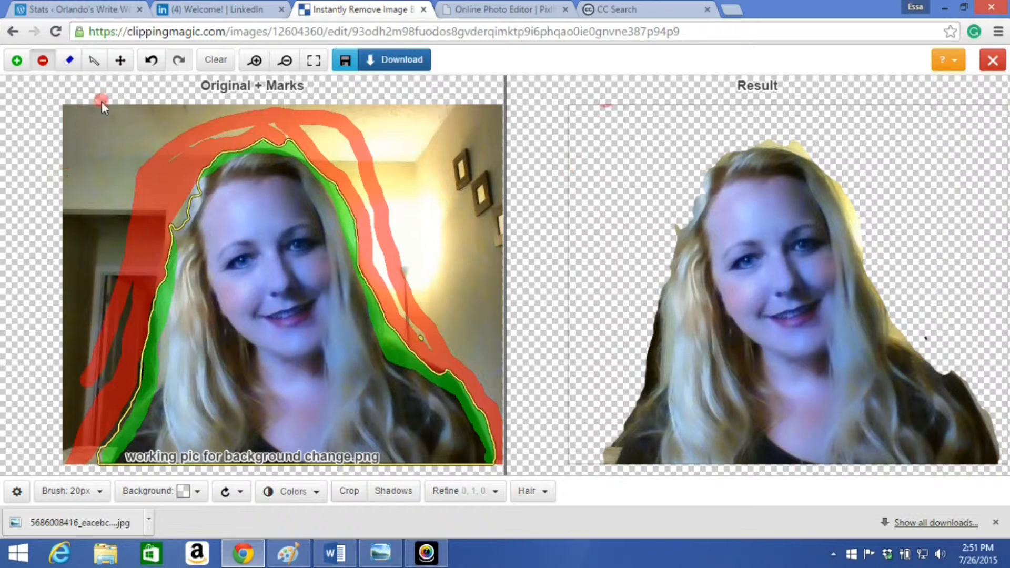
click(24, 63)
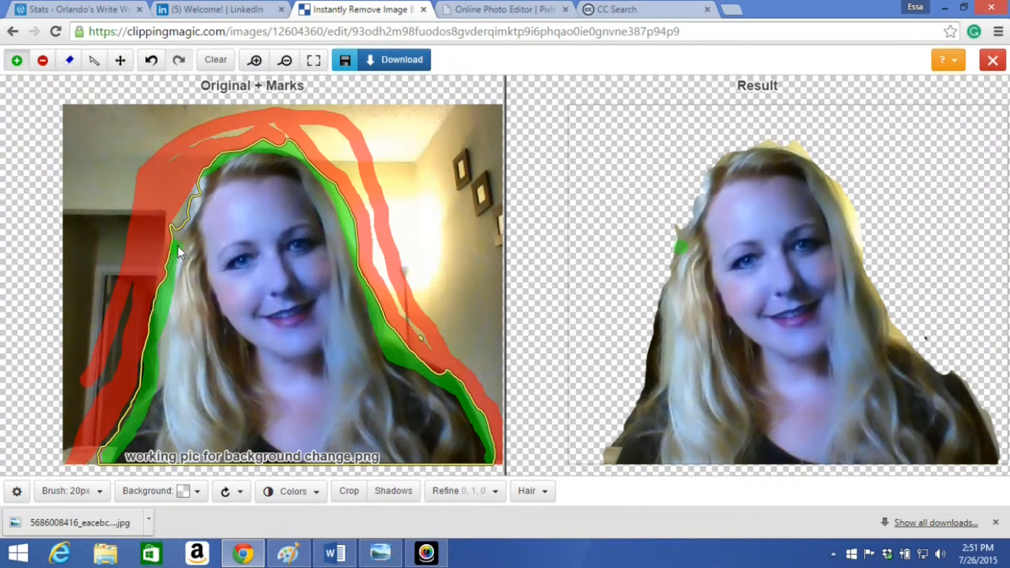
click(196, 207)
mouse_move(197, 207)
mouse_down()
mouse_move(206, 169)
mouse_move(179, 233)
mouse_up()
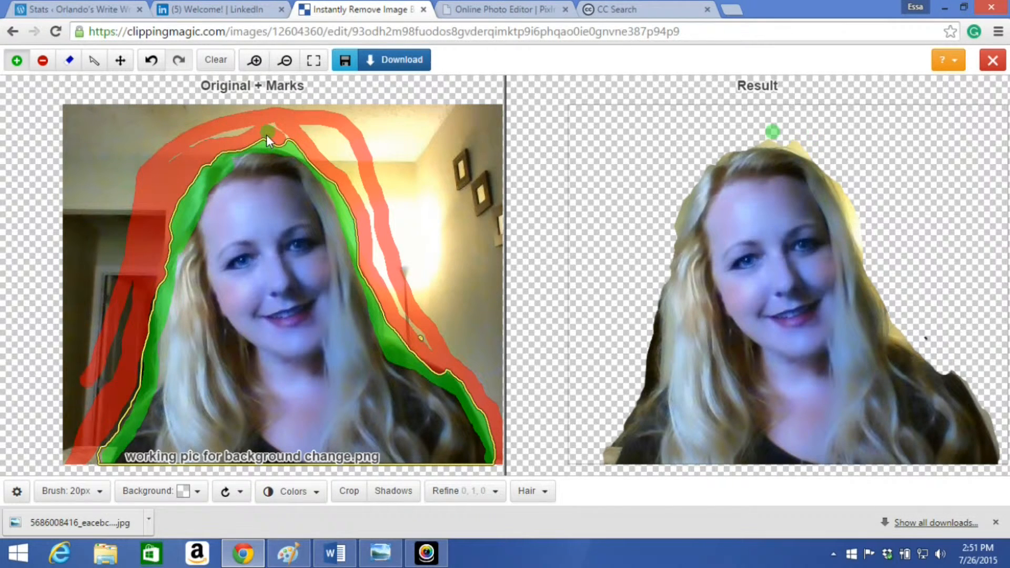
Step: Try to trim the leftover room above the top of the hair with the background brush, and undo both strokes
click(42, 60)
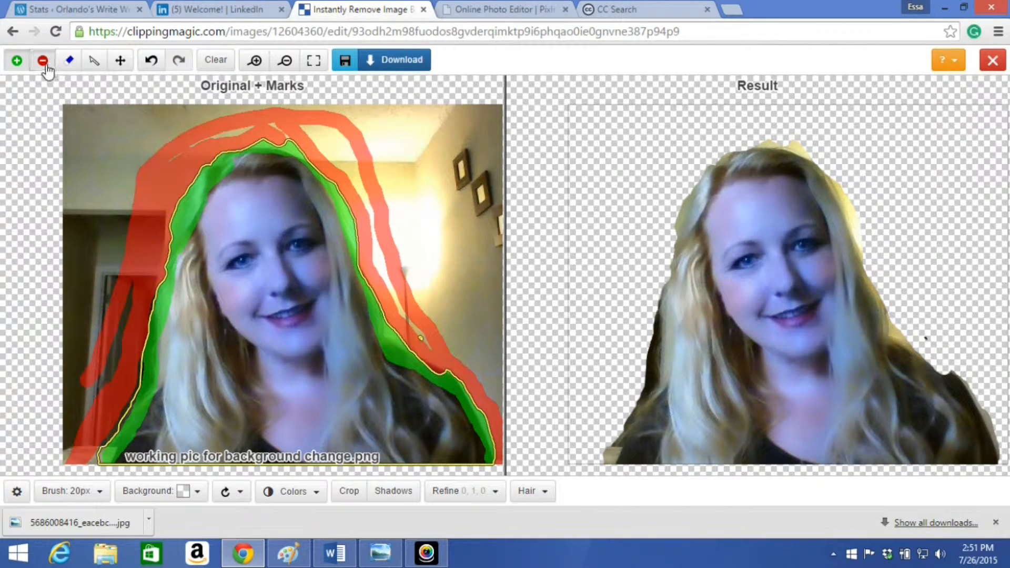
click(263, 134)
mouse_move(305, 143)
mouse_down()
mouse_move(317, 156)
mouse_move(296, 158)
mouse_move(306, 139)
mouse_up()
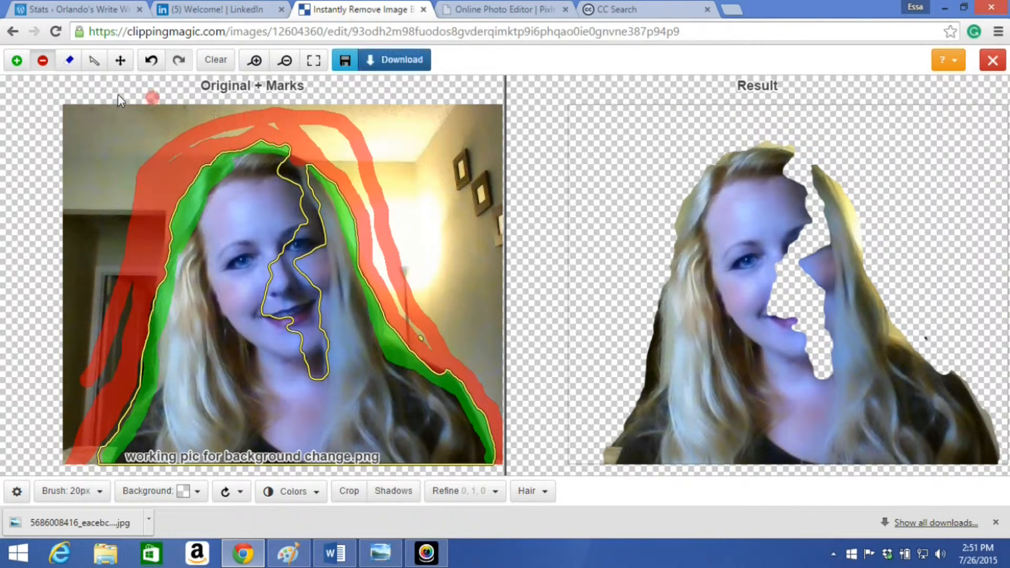
click(153, 63)
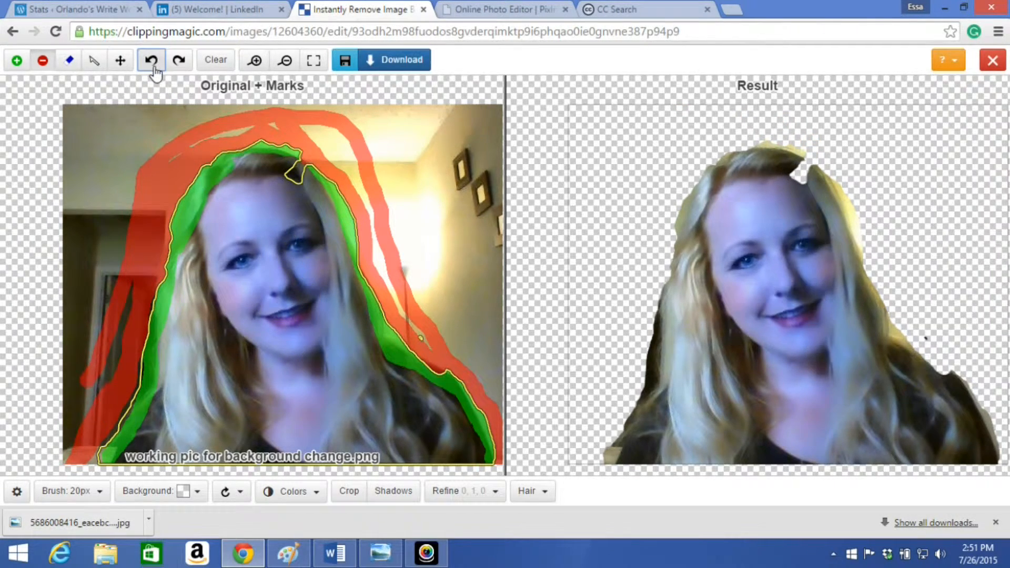
click(152, 62)
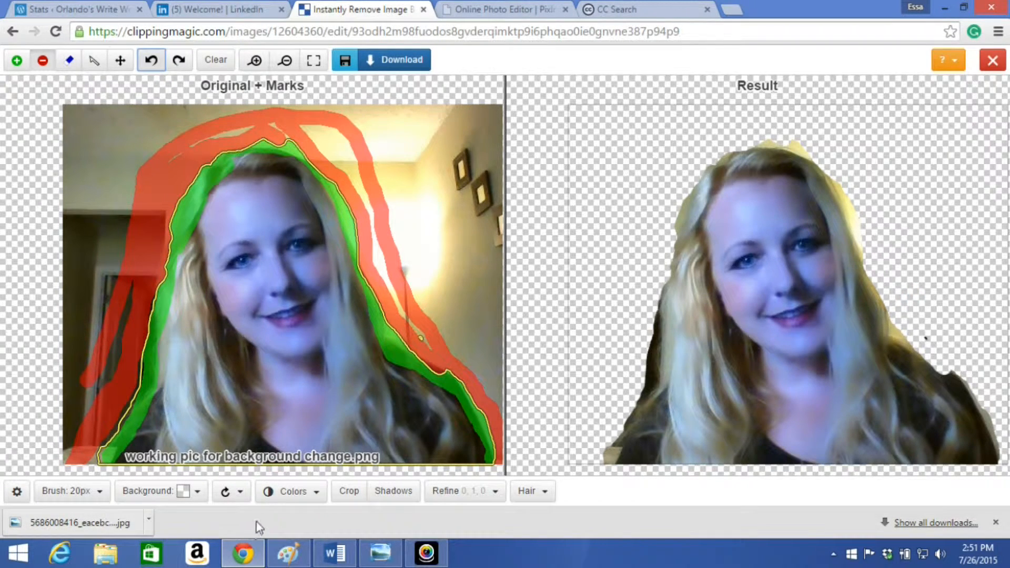
Step: Refine the cutout's edge with boundary smoothing at 5 and the largest feathering radius
click(497, 492)
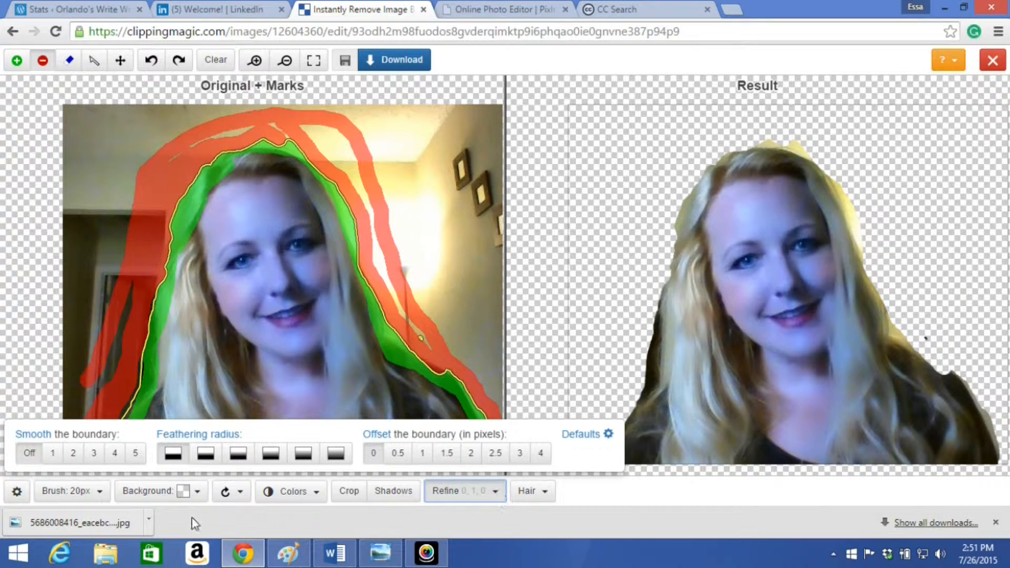
click(138, 462)
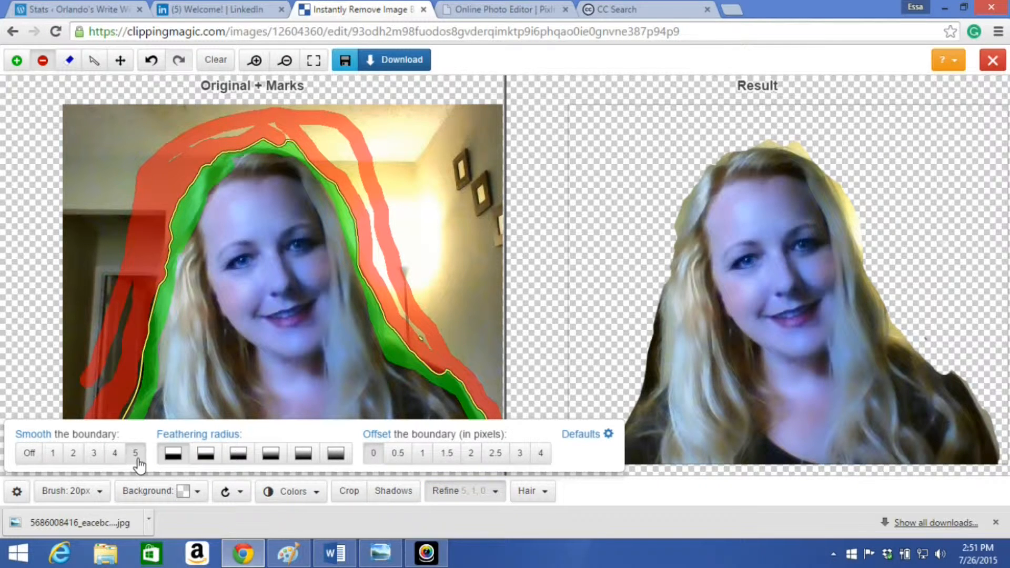
click(339, 456)
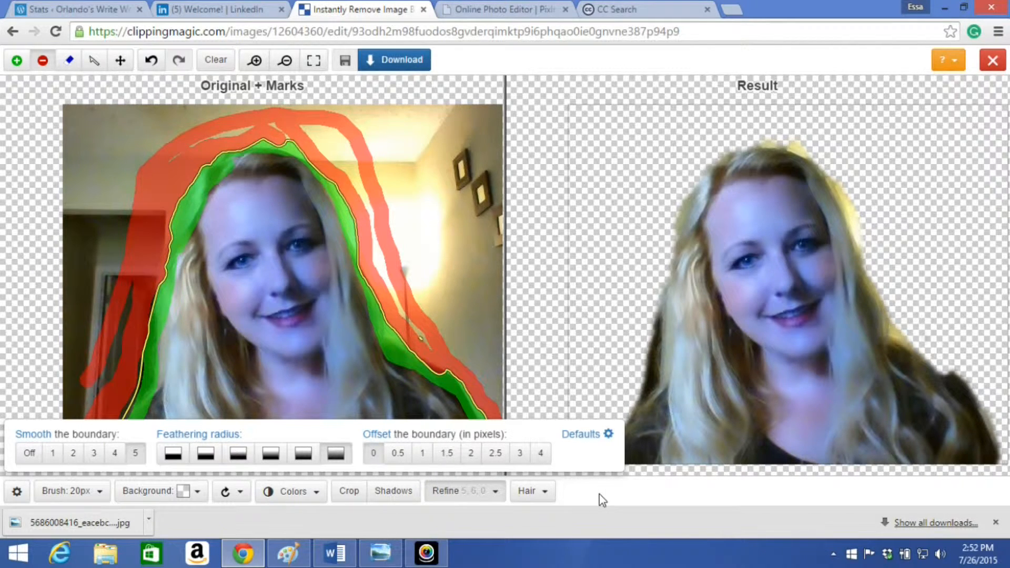
click(457, 494)
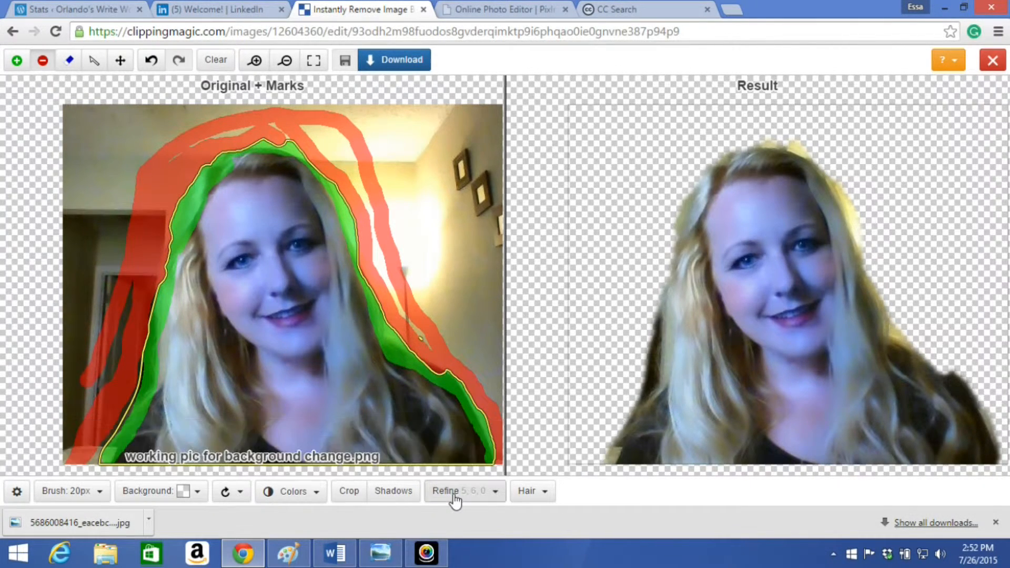
Step: Extend the background mark closer to the hair along the woman's left-hand side, from the shoulder up to face height
click(43, 61)
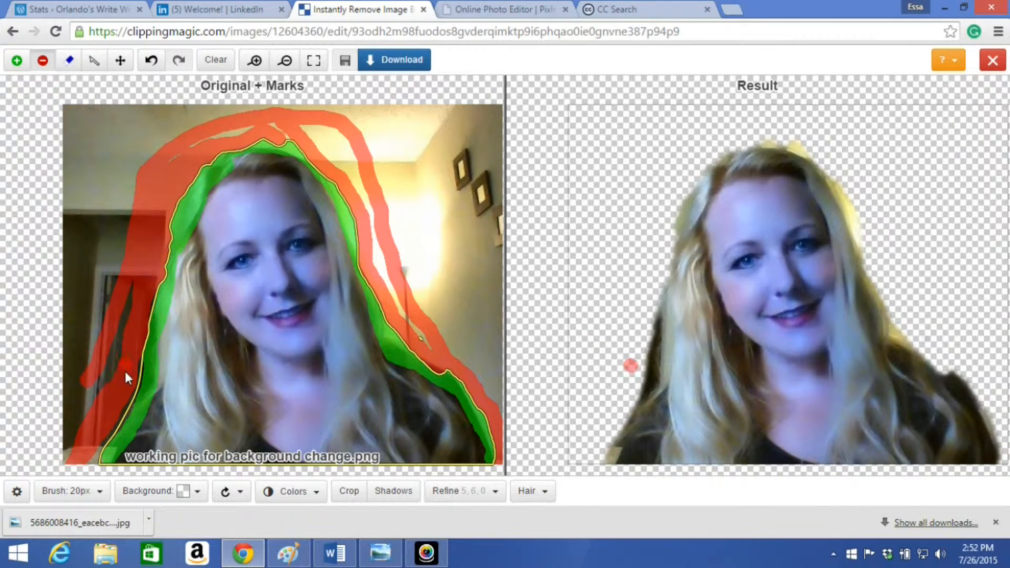
mouse_move(121, 401)
mouse_down()
mouse_move(140, 375)
mouse_move(140, 316)
mouse_move(146, 328)
mouse_up()
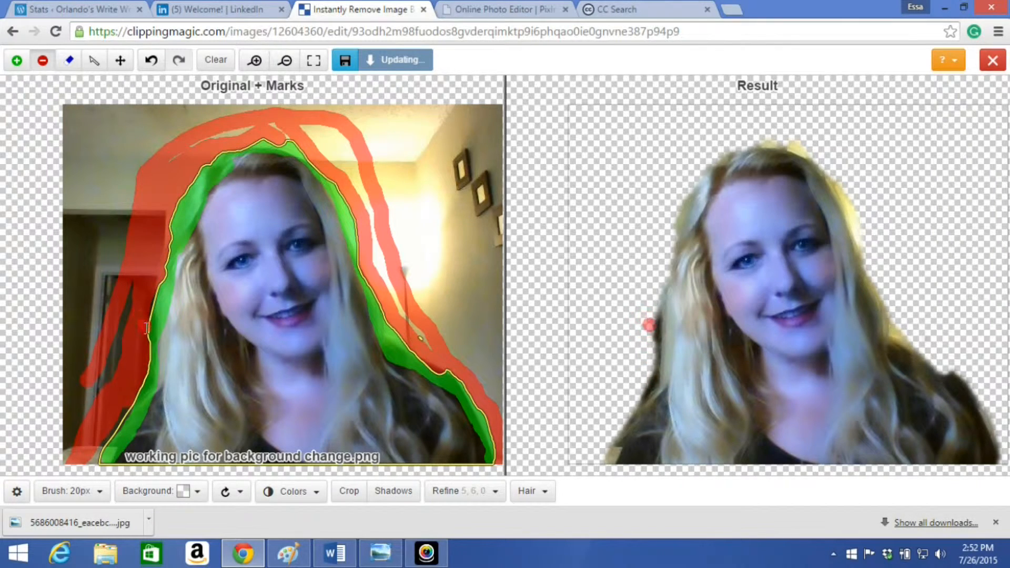
scroll(135, 362, up, 2)
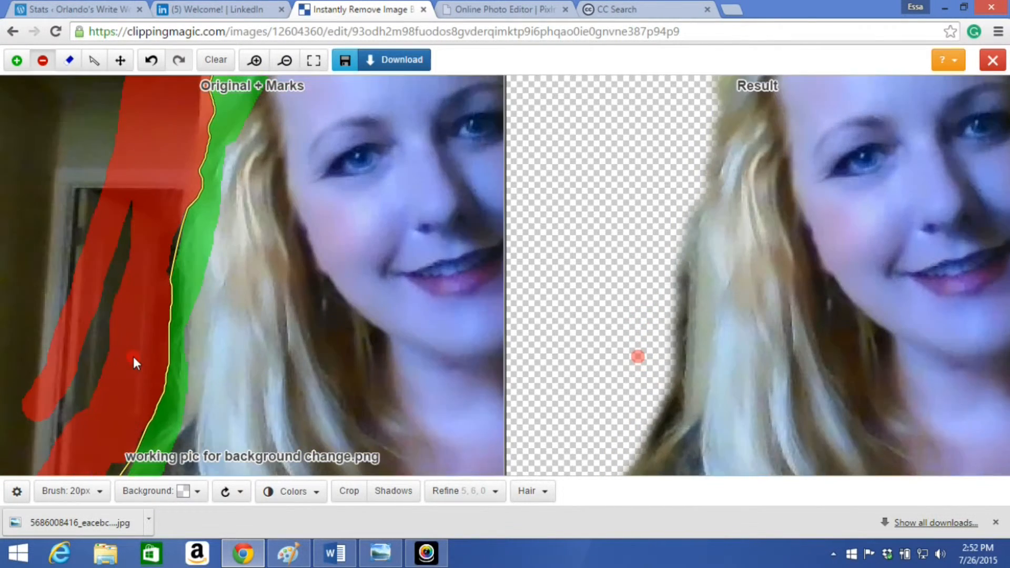
scroll(133, 360, up, 1)
mouse_move(140, 426)
mouse_down()
mouse_move(142, 448)
mouse_move(174, 379)
mouse_move(171, 239)
mouse_up()
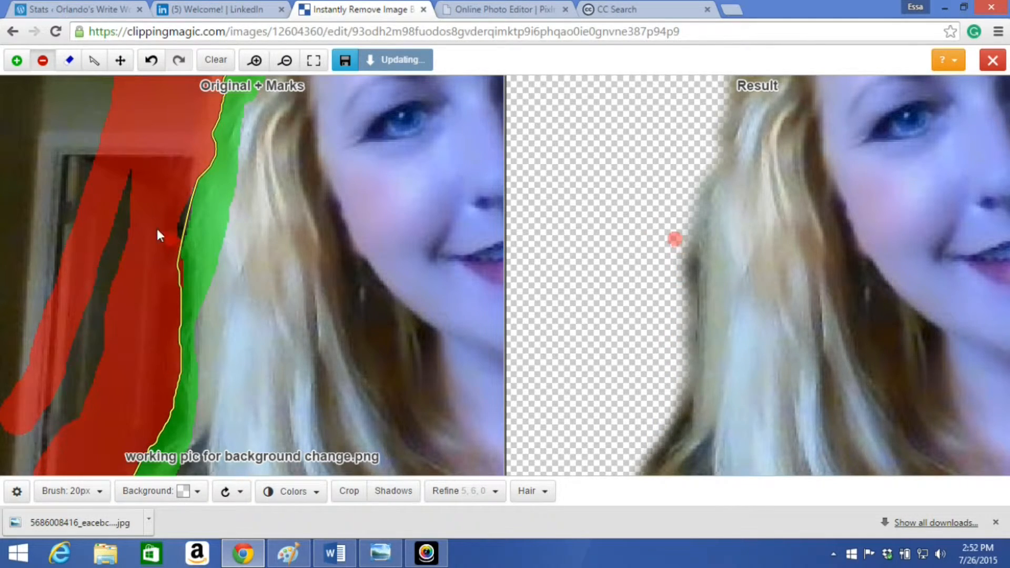
scroll(126, 221, down, 3)
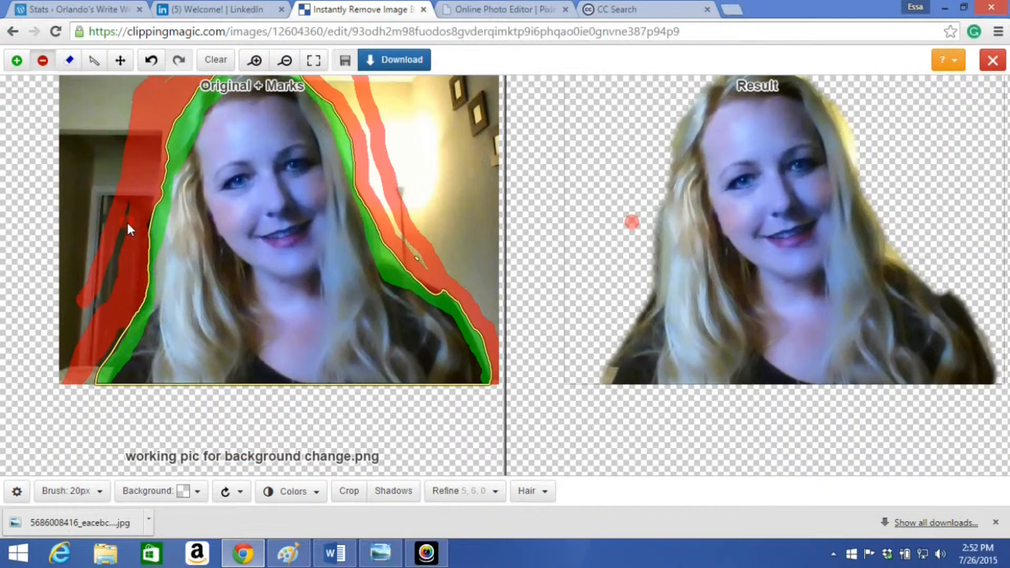
scroll(417, 226, up, 1)
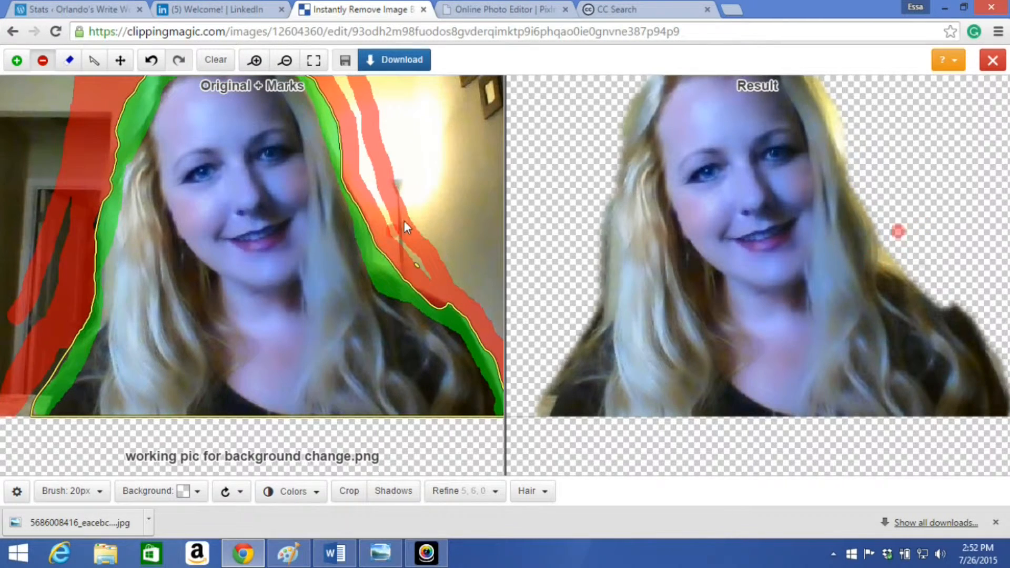
scroll(404, 221, down, 1)
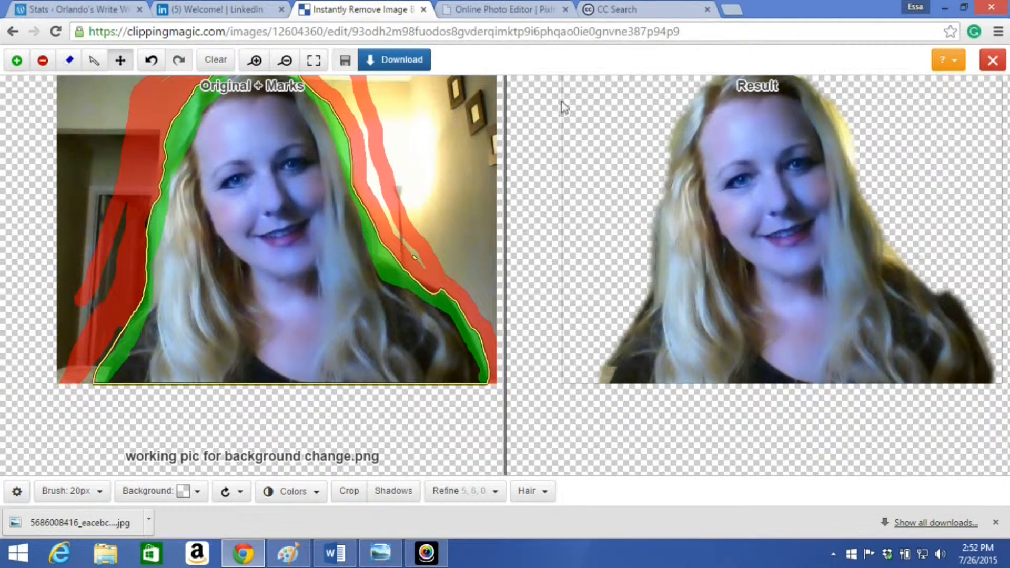
drag(543, 87, 529, 171)
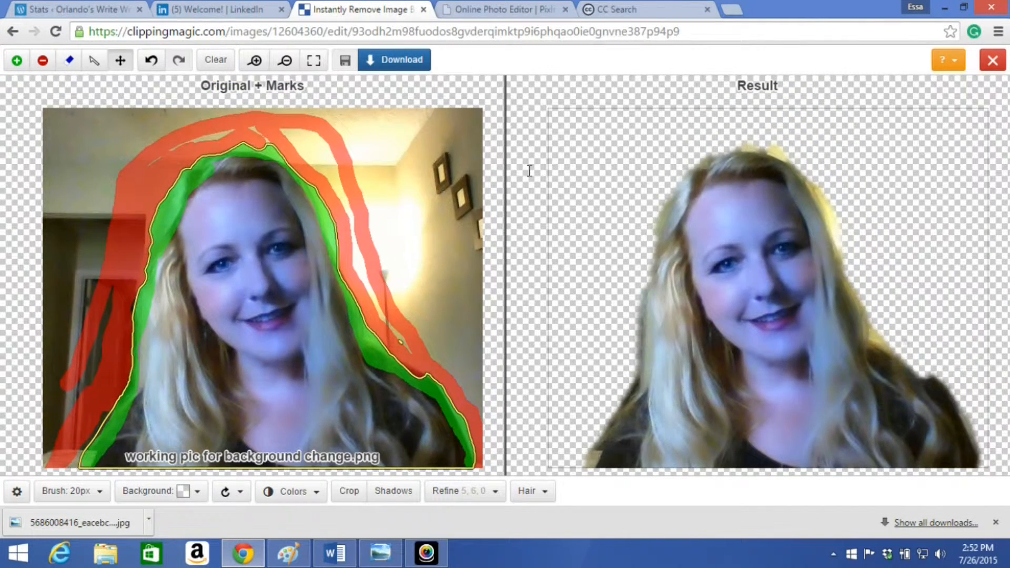
click(315, 500)
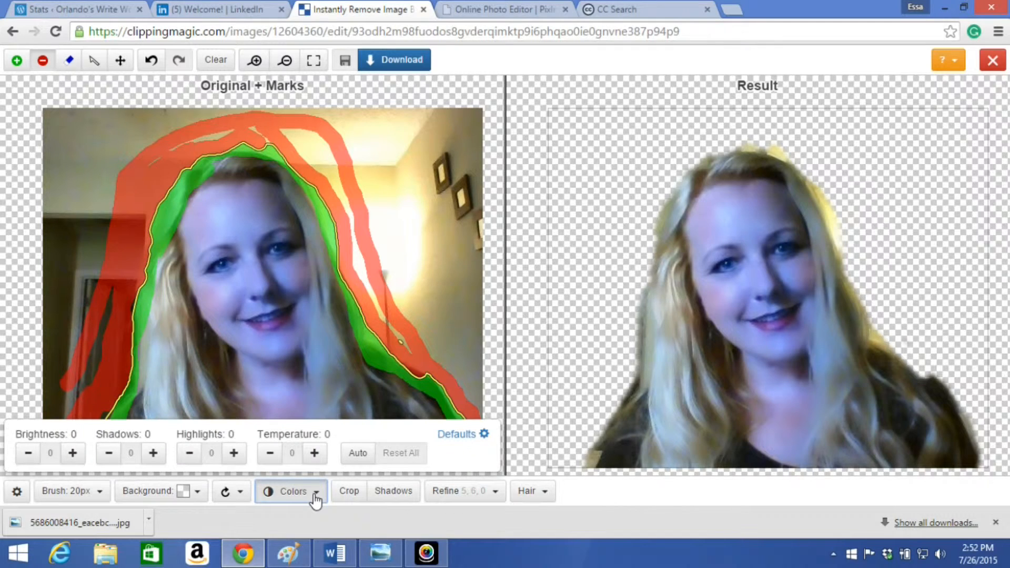
click(316, 500)
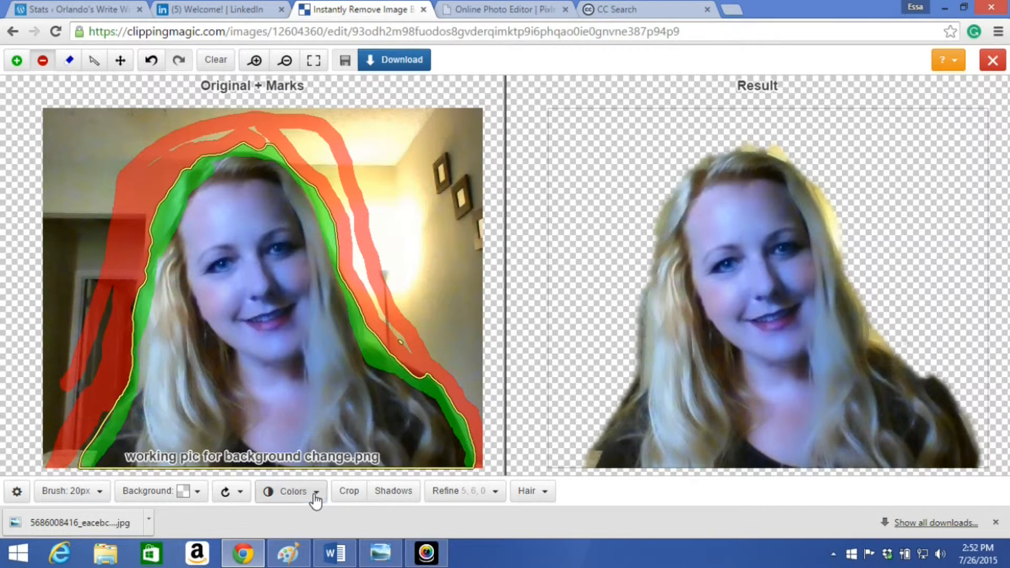
Step: Preview the cutout on white, grey, black and rust-brown backgrounds, and set the background back to transparent
click(200, 500)
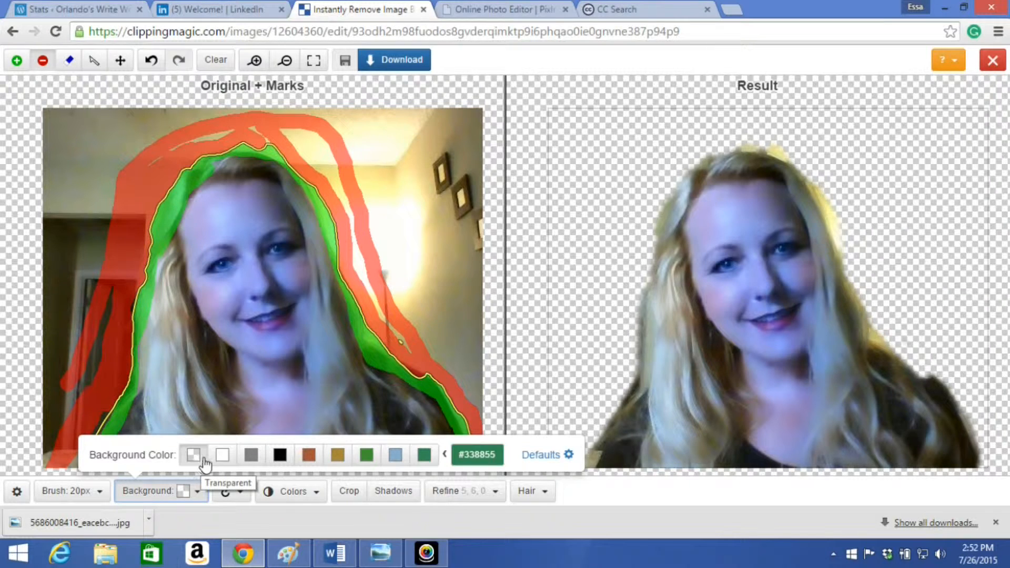
click(228, 458)
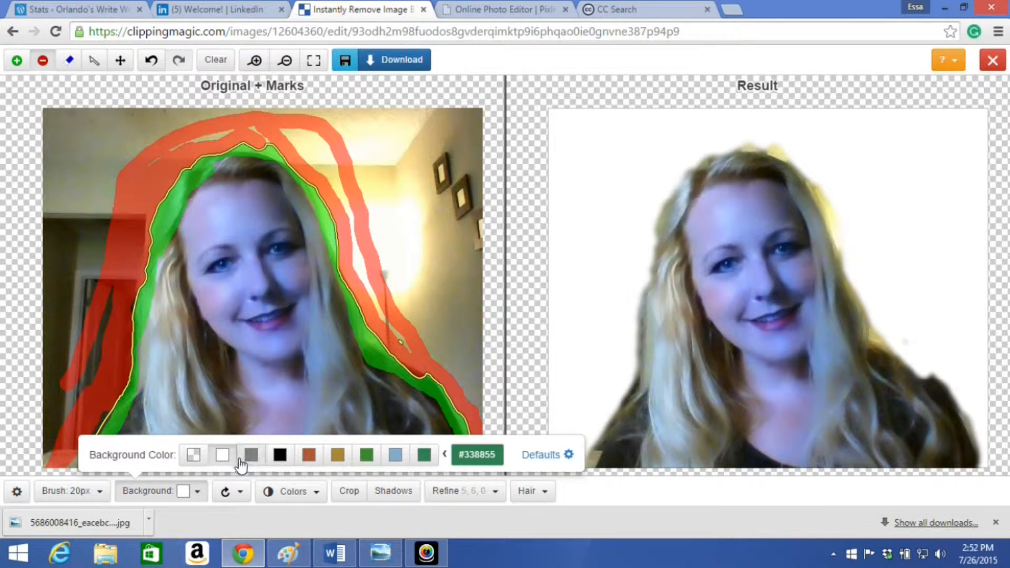
click(253, 456)
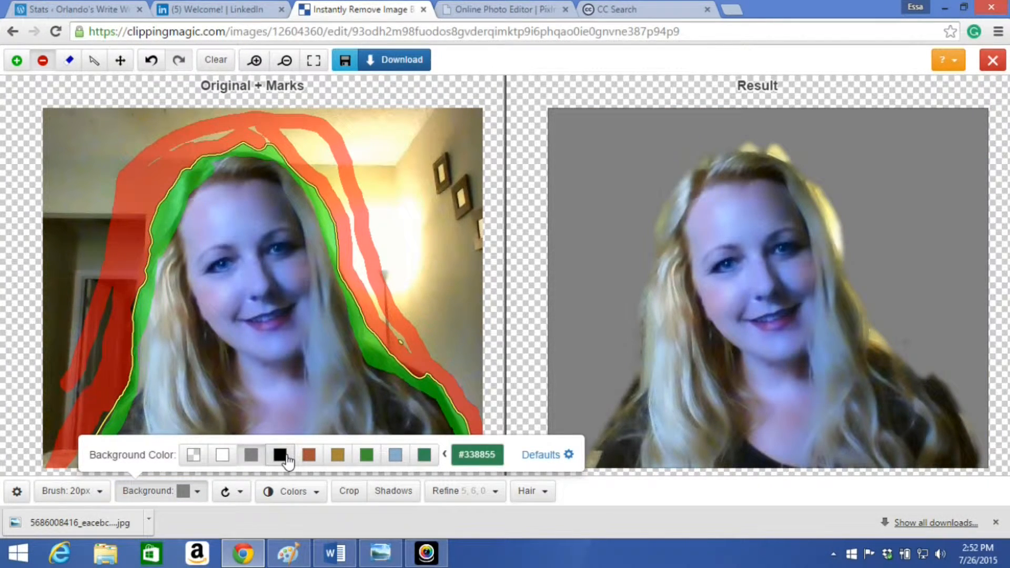
click(284, 456)
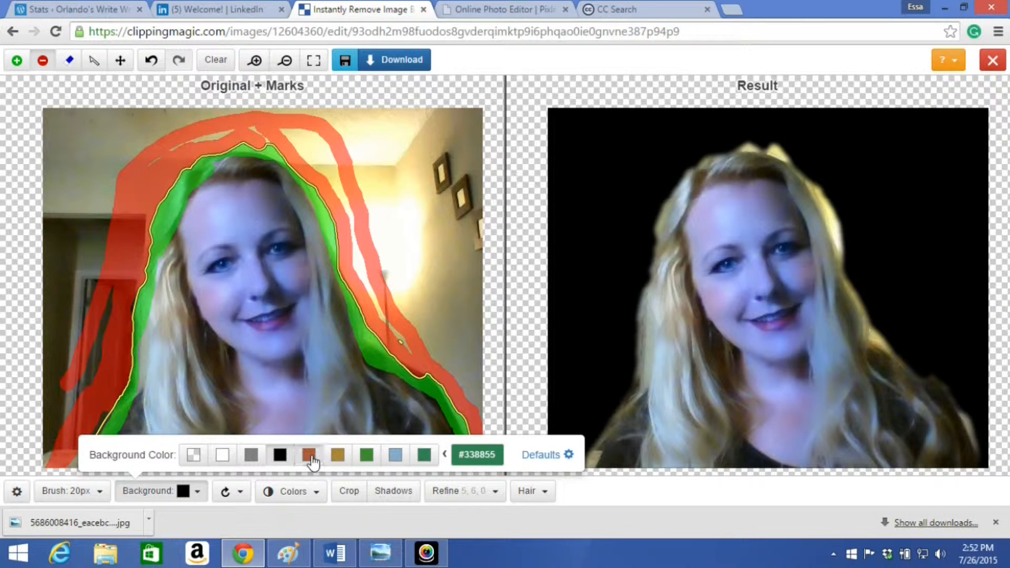
click(311, 457)
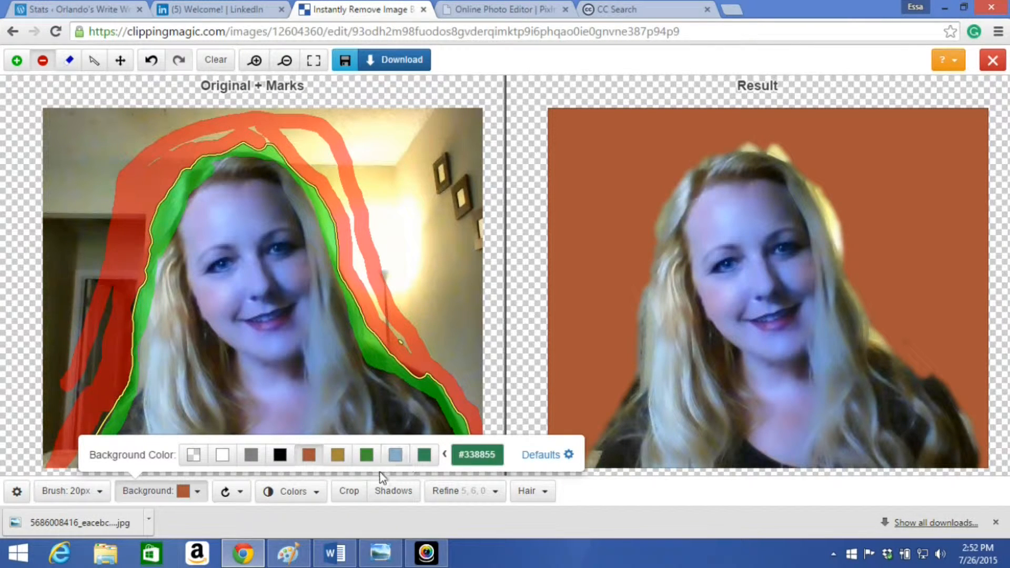
click(198, 455)
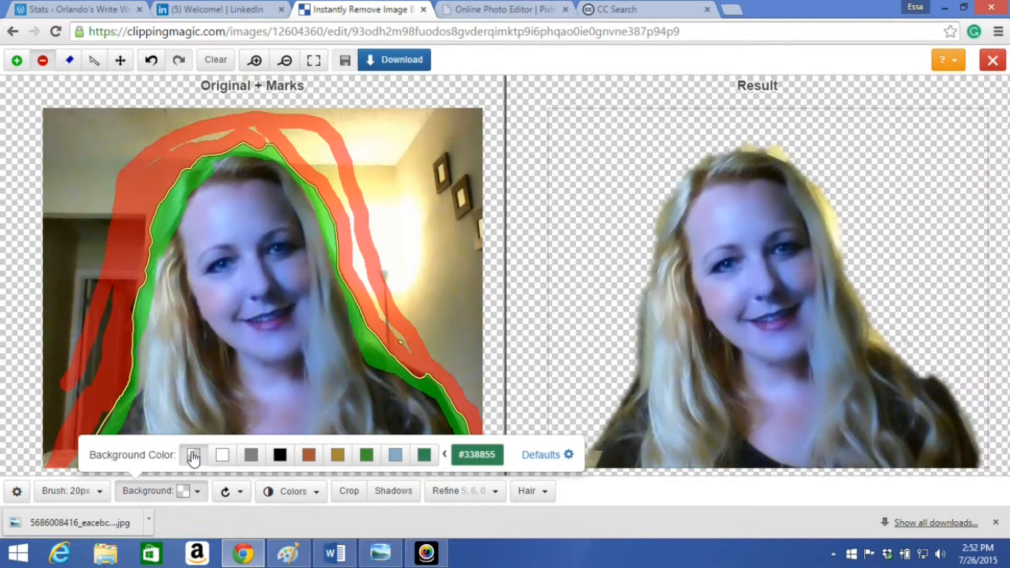
click(171, 492)
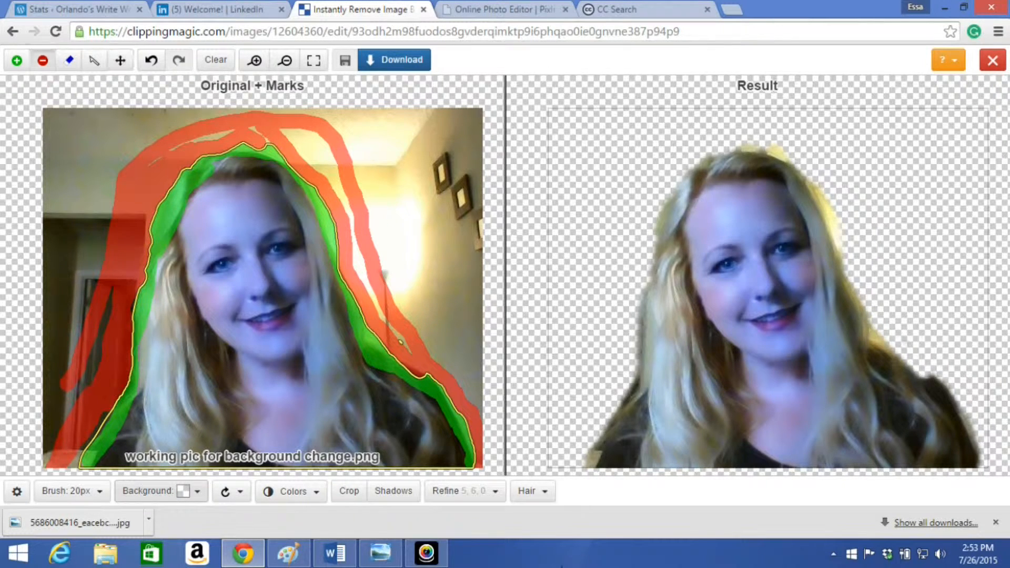
click(551, 501)
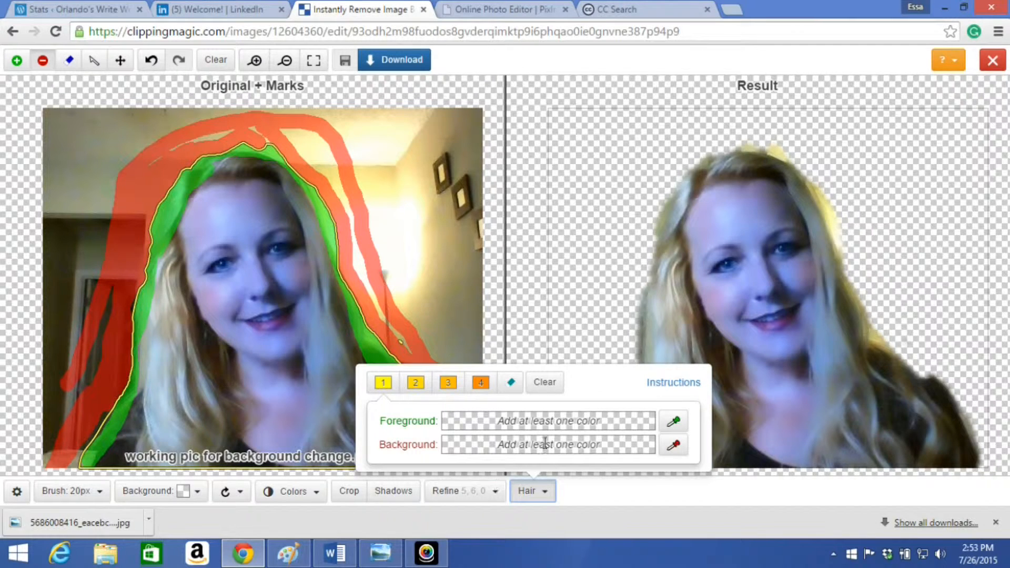
click(528, 447)
click(529, 492)
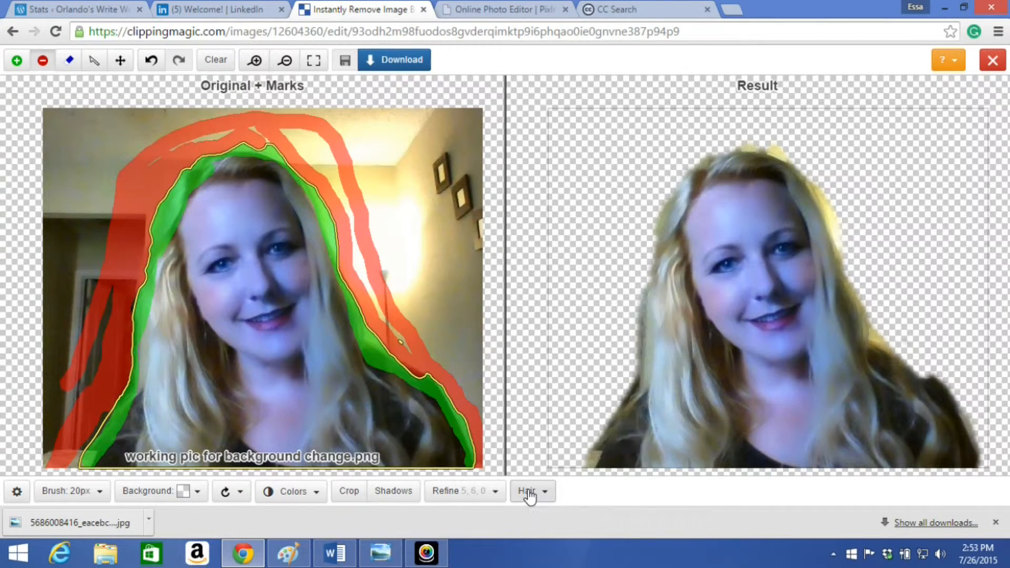
click(393, 491)
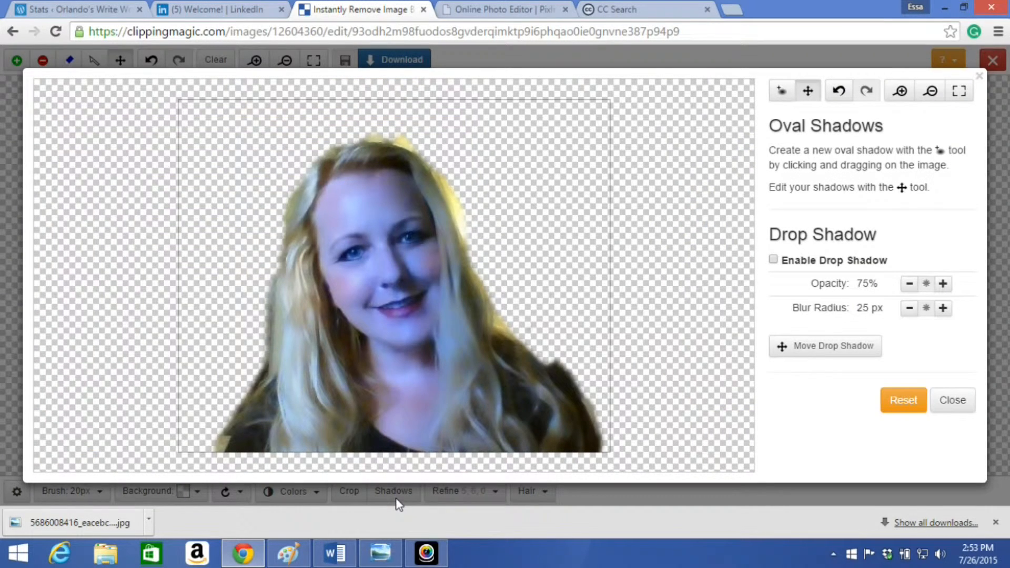
click(979, 79)
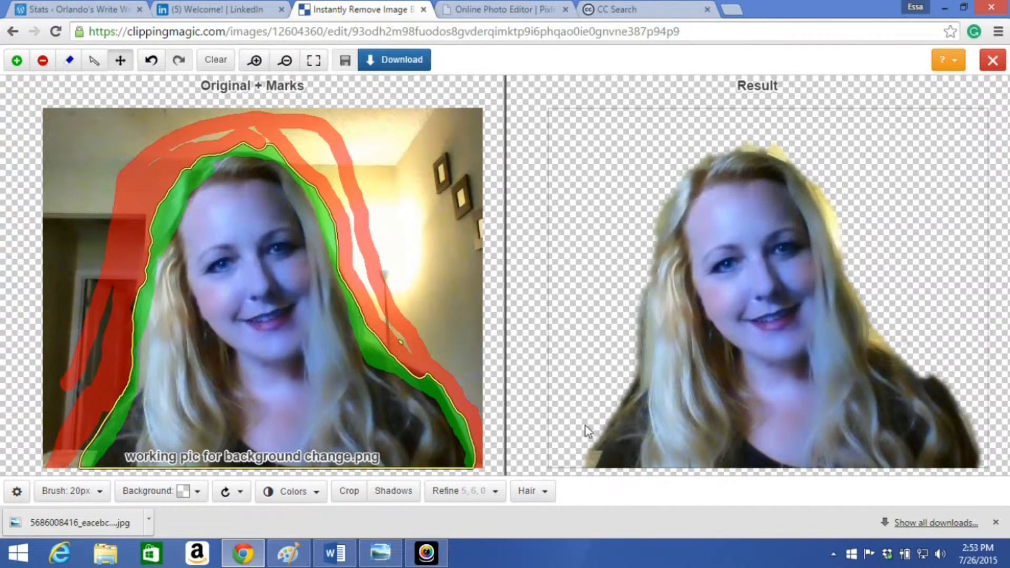
Step: Mark the remaining gap beside the lower-left shoulder as background, and switch to the Pixlr editor
click(43, 60)
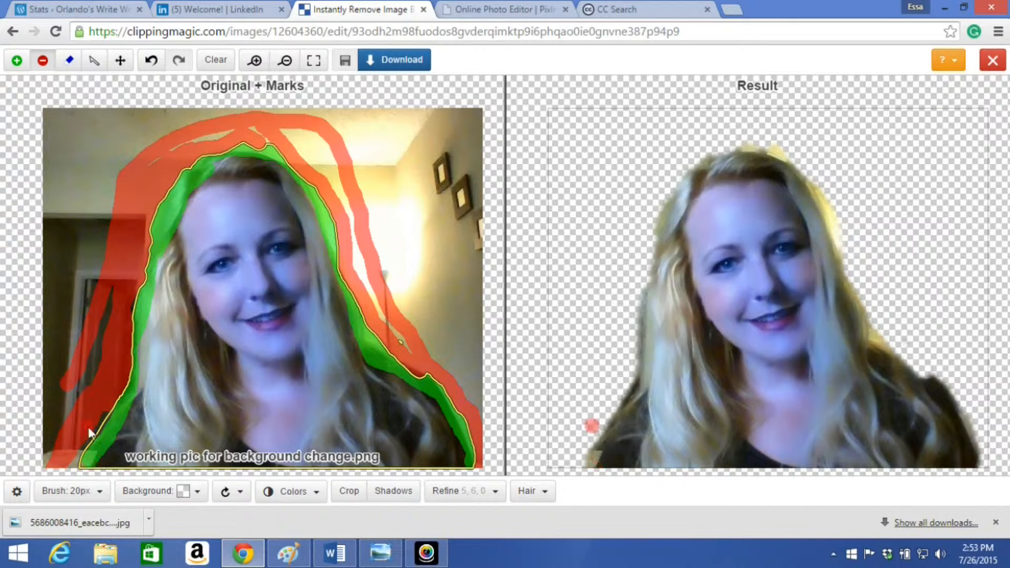
click(103, 410)
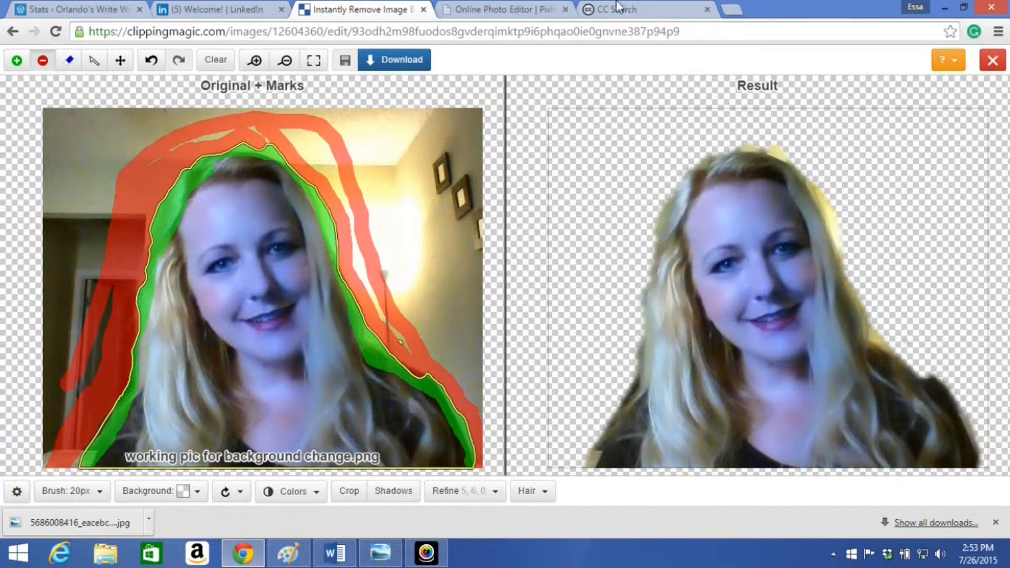
click(471, 12)
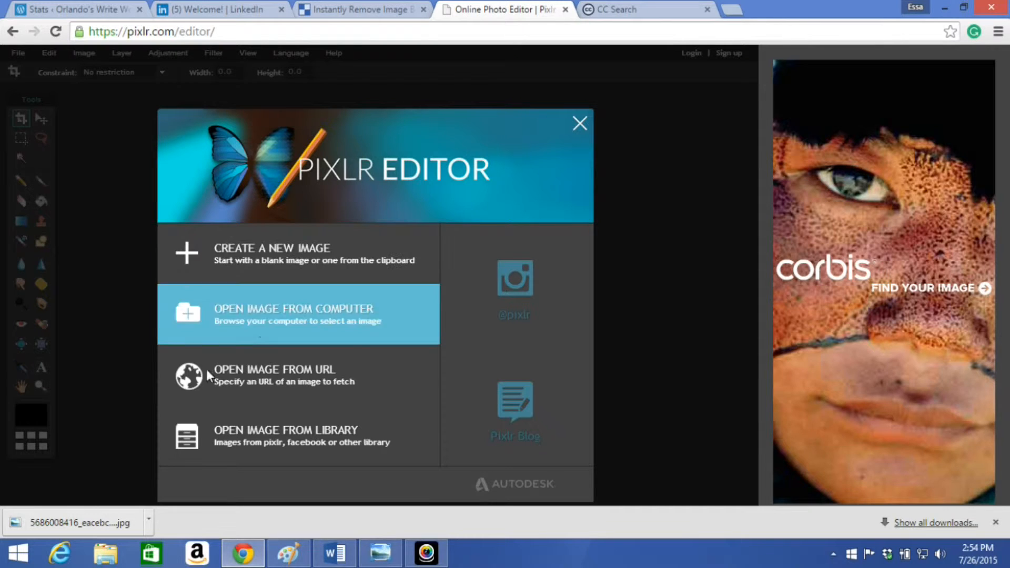
Step: Open the clipped image "working pic for background change_clipped_rev_2 (1)" from the computer's Downloads folder
click(277, 312)
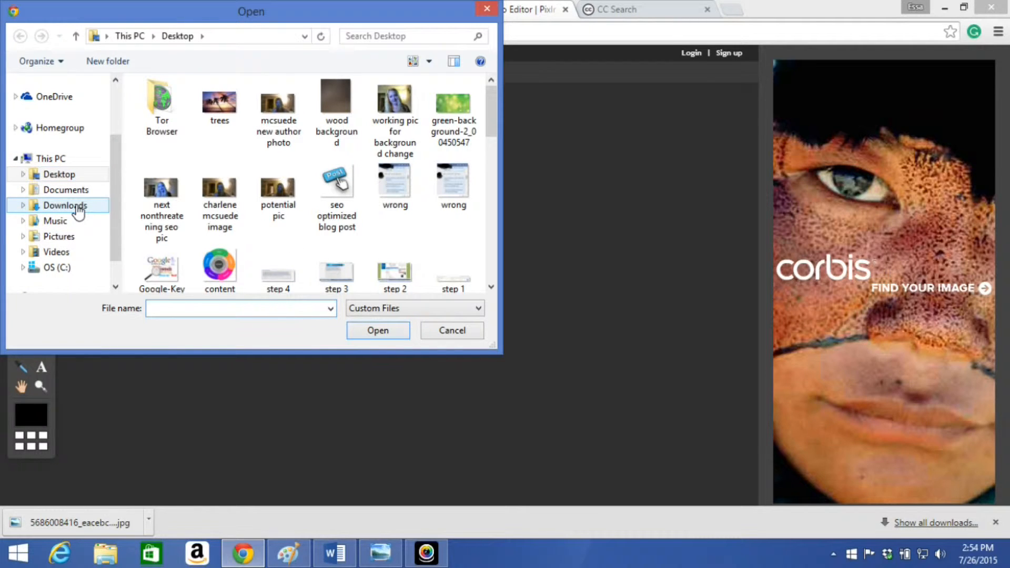
click(77, 207)
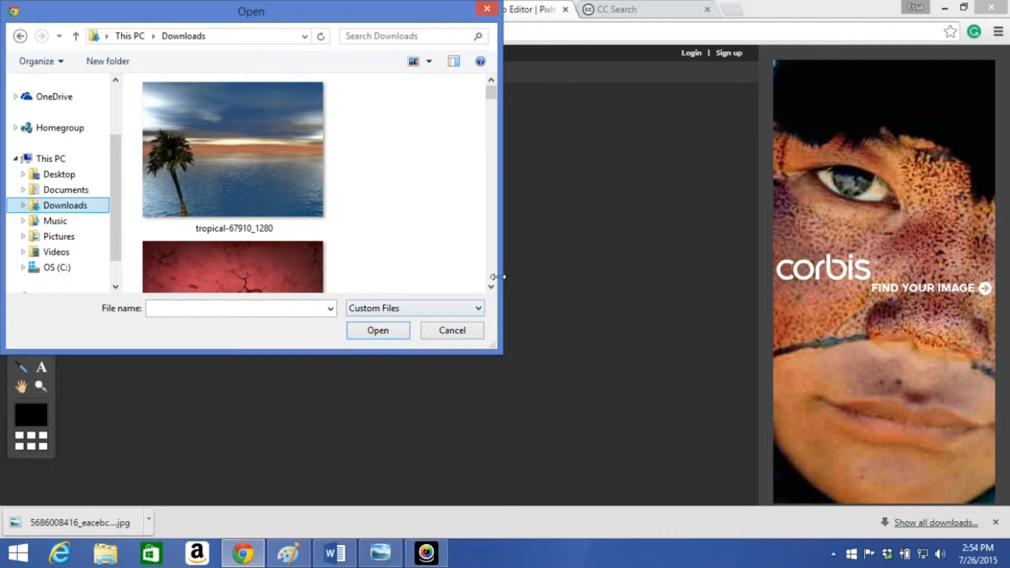
click(491, 287)
drag(491, 287, 491, 286)
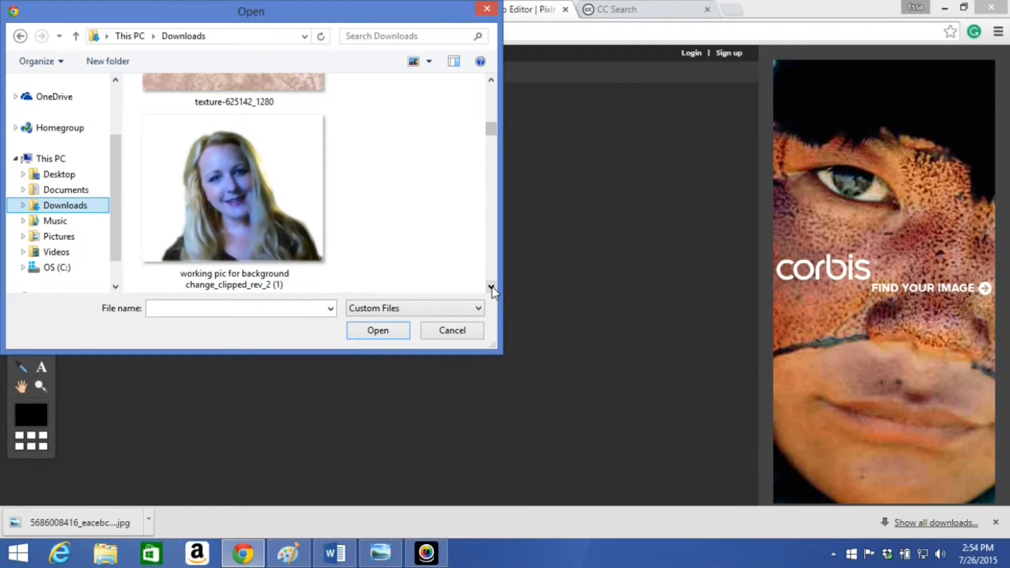
click(310, 248)
click(383, 332)
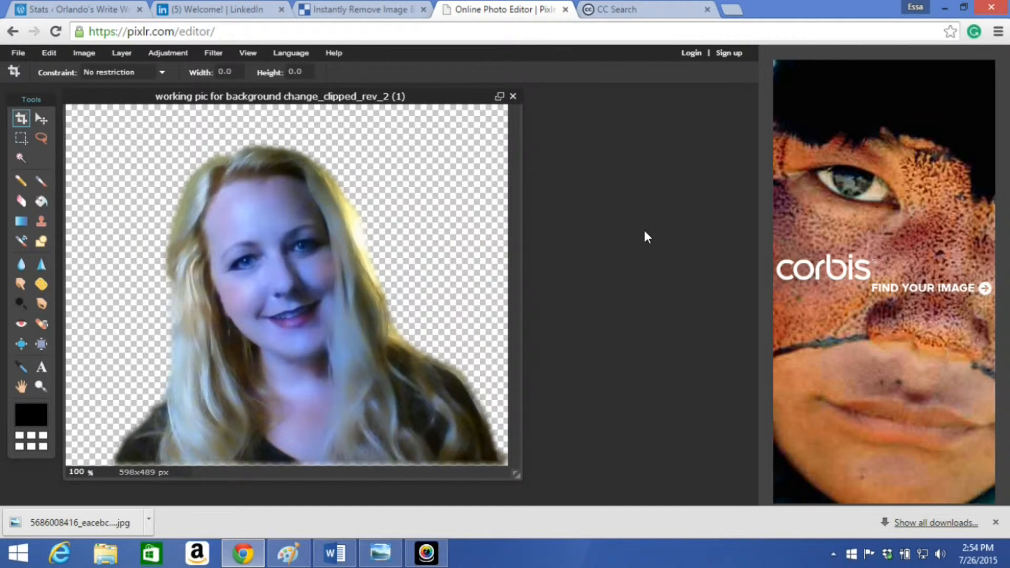
Step: Check the Creative Commons search page for the pink textured background, and close the Clipping Magic and CC Search pages
click(638, 11)
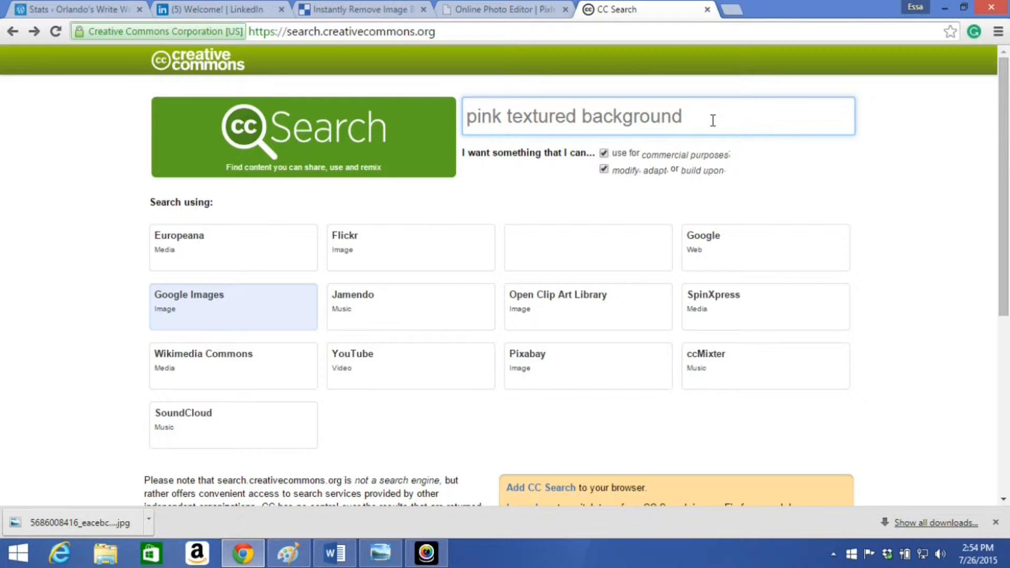
click(384, 11)
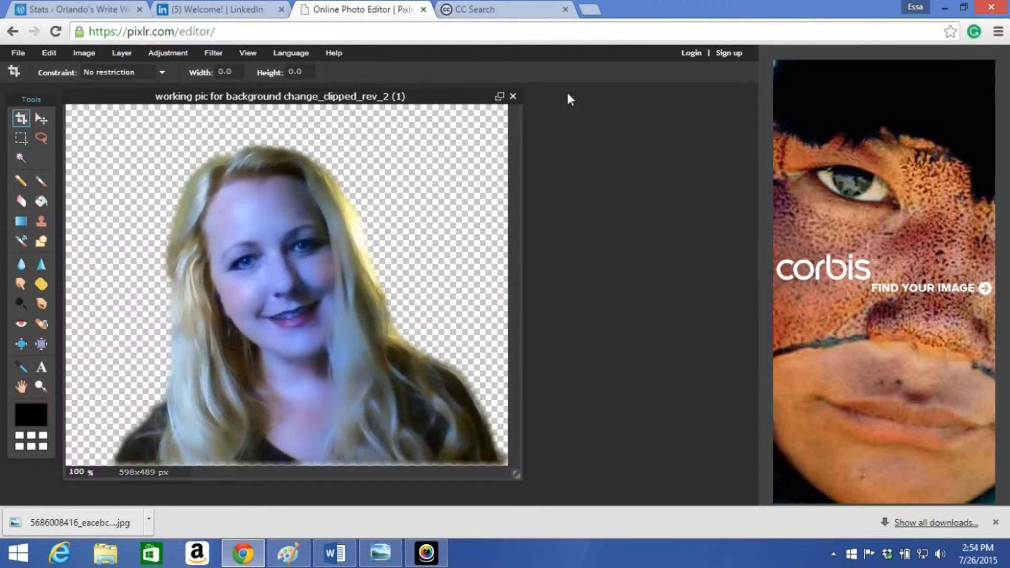
click(511, 11)
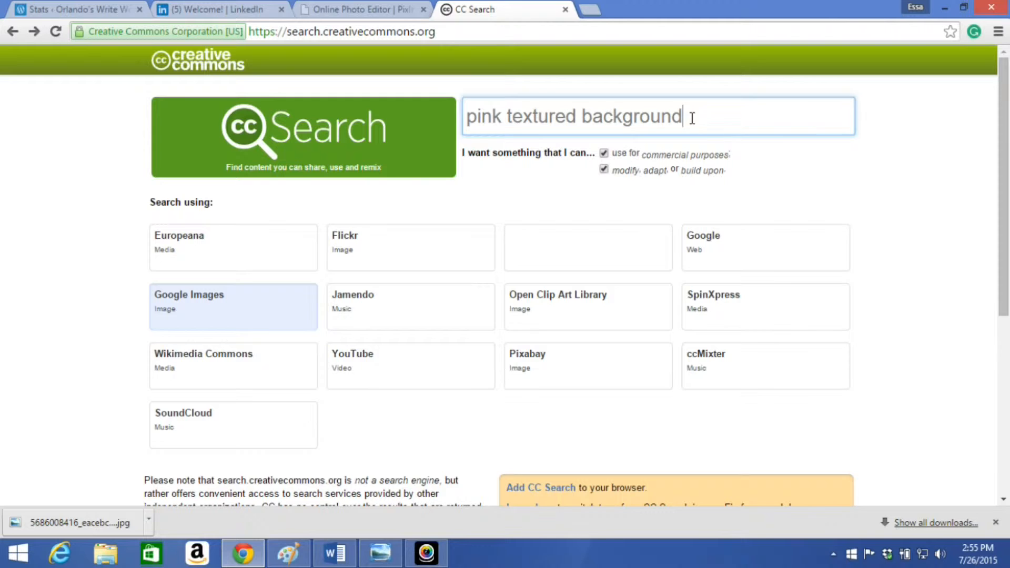
click(330, 138)
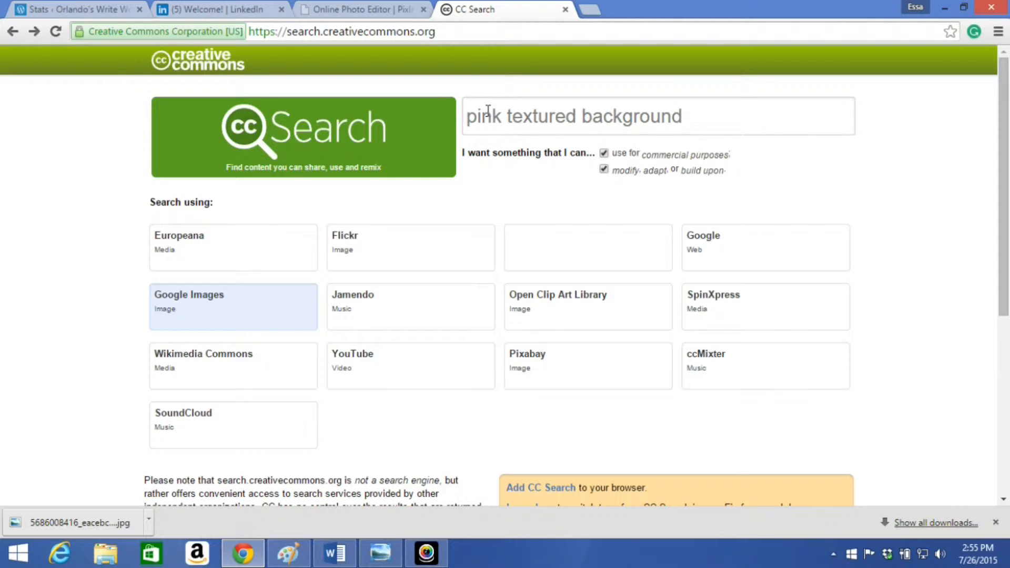
click(565, 10)
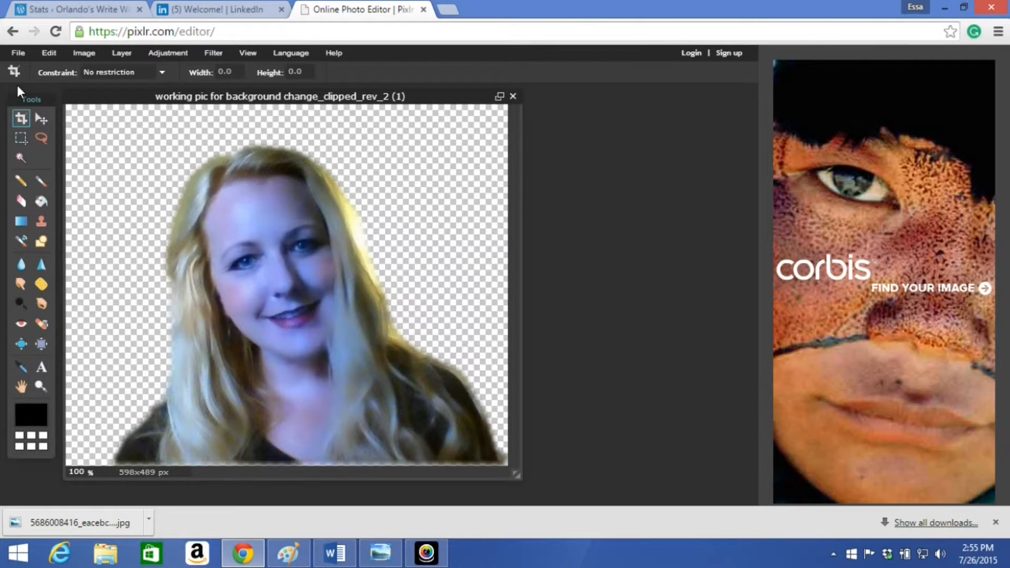
Step: Open the pink texture image texture-625142_1280 from Downloads and move its window aside to uncover part of the woman's cutout
click(17, 52)
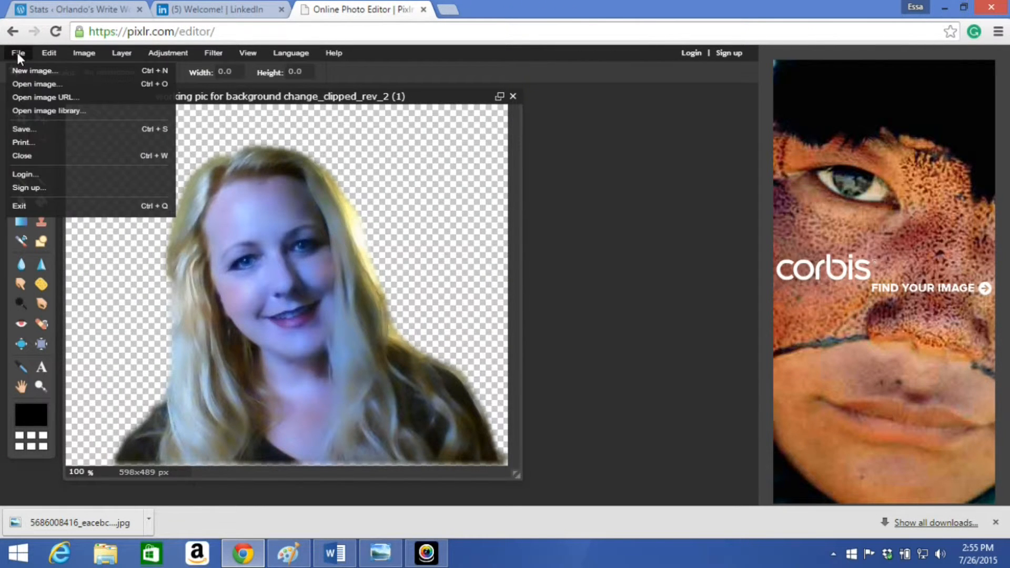
click(49, 83)
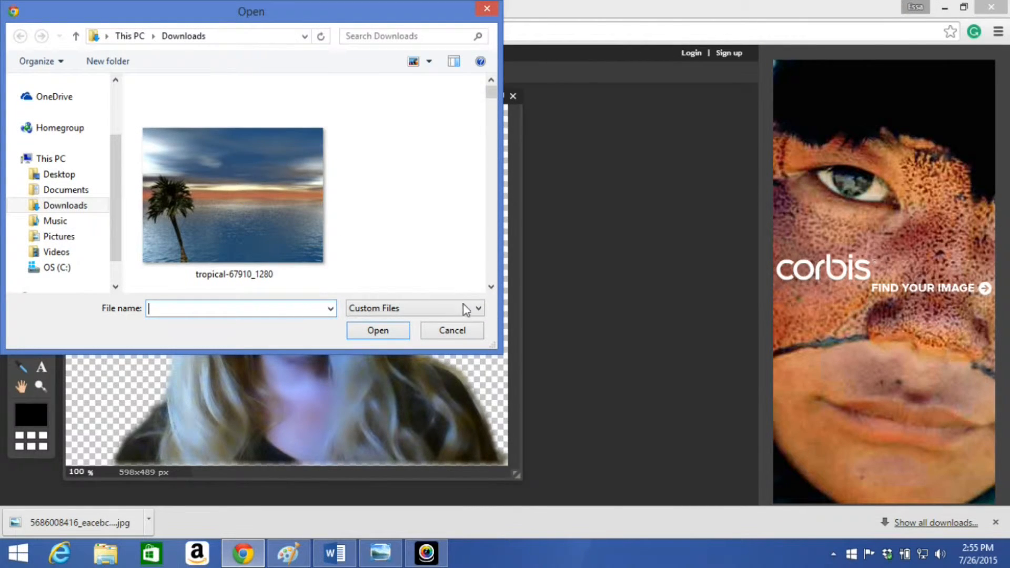
click(491, 287)
click(491, 286)
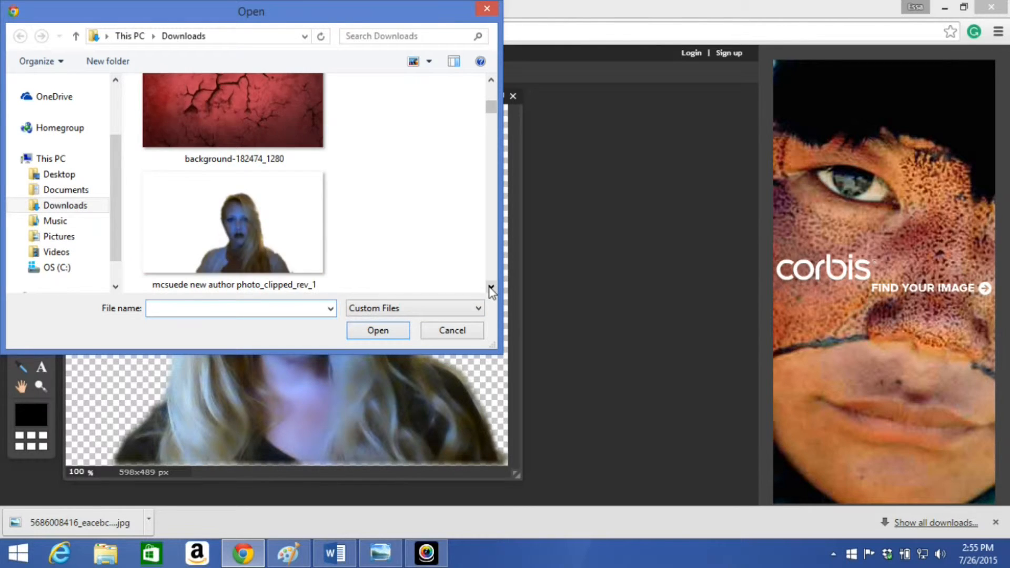
click(490, 287)
click(253, 253)
click(377, 331)
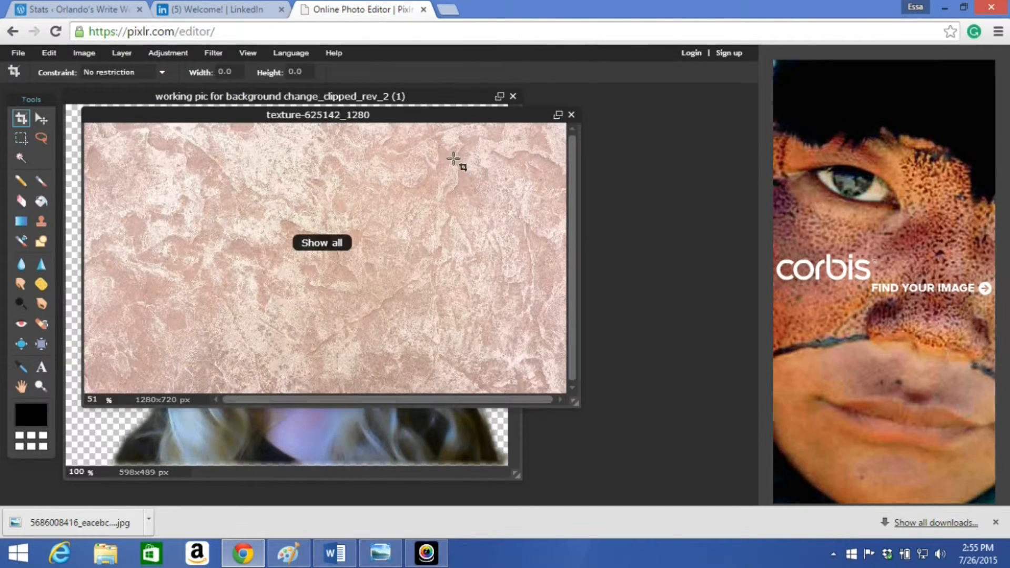
drag(400, 112, 570, 102)
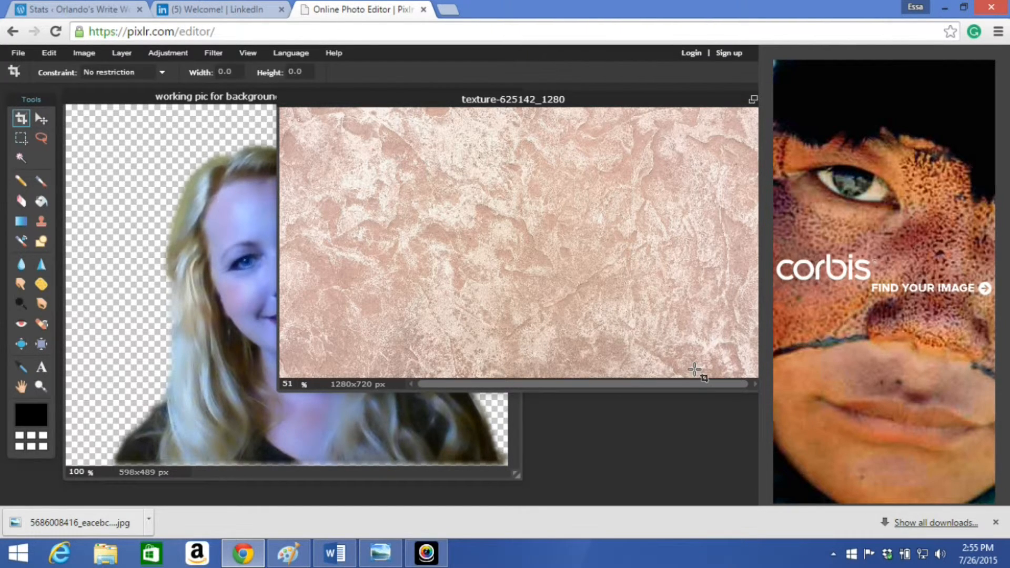
Step: Create a new blank 478 x 444 px image named Final and move its window beside the texture image
click(21, 52)
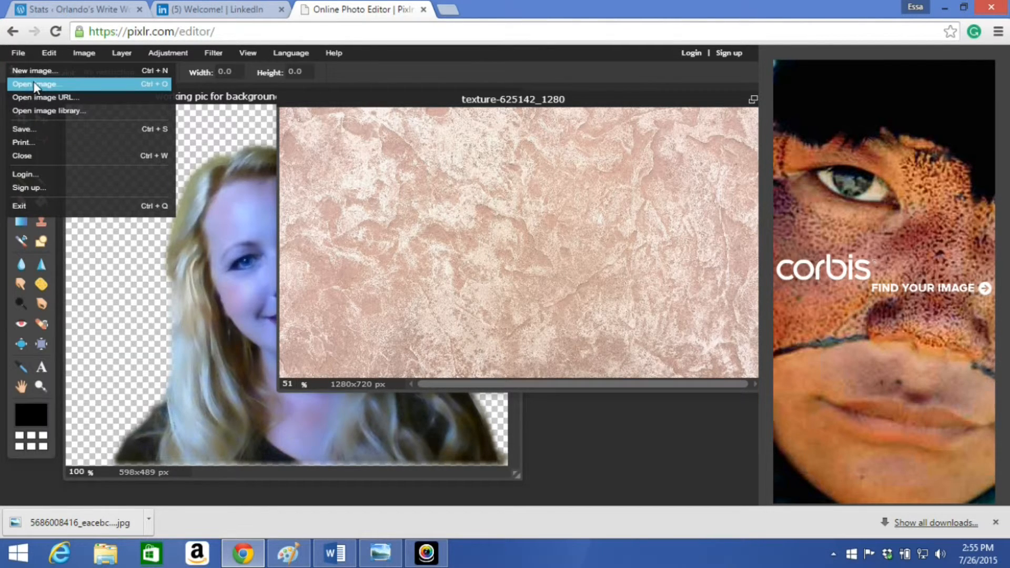
click(36, 74)
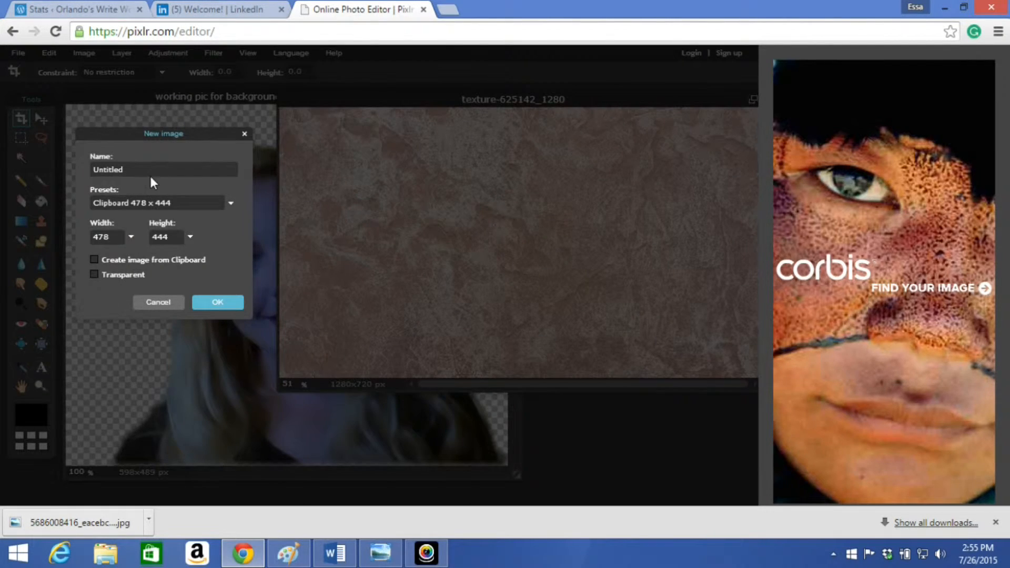
drag(125, 169, 94, 172)
text(Final)
click(213, 303)
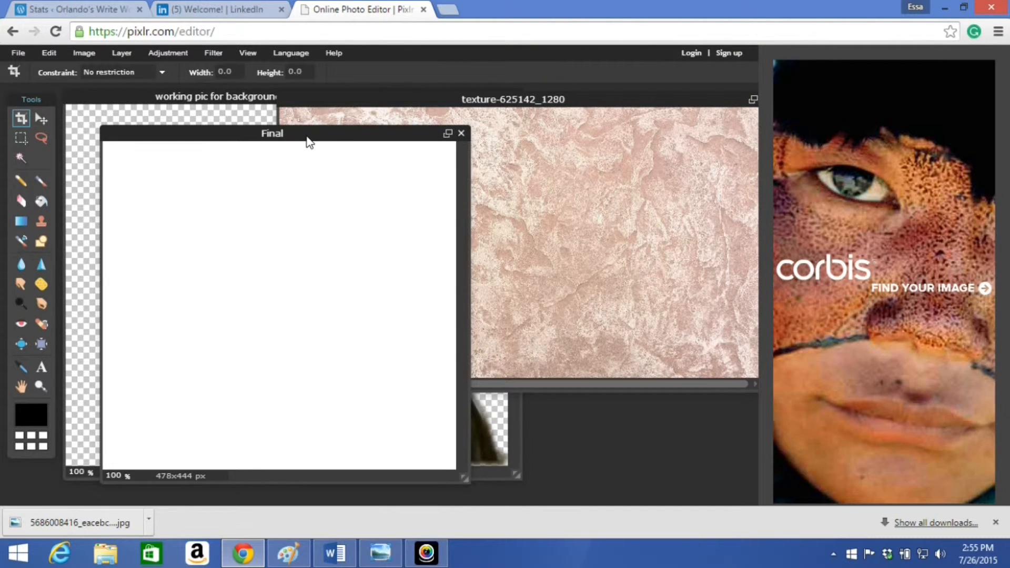
drag(306, 137, 263, 109)
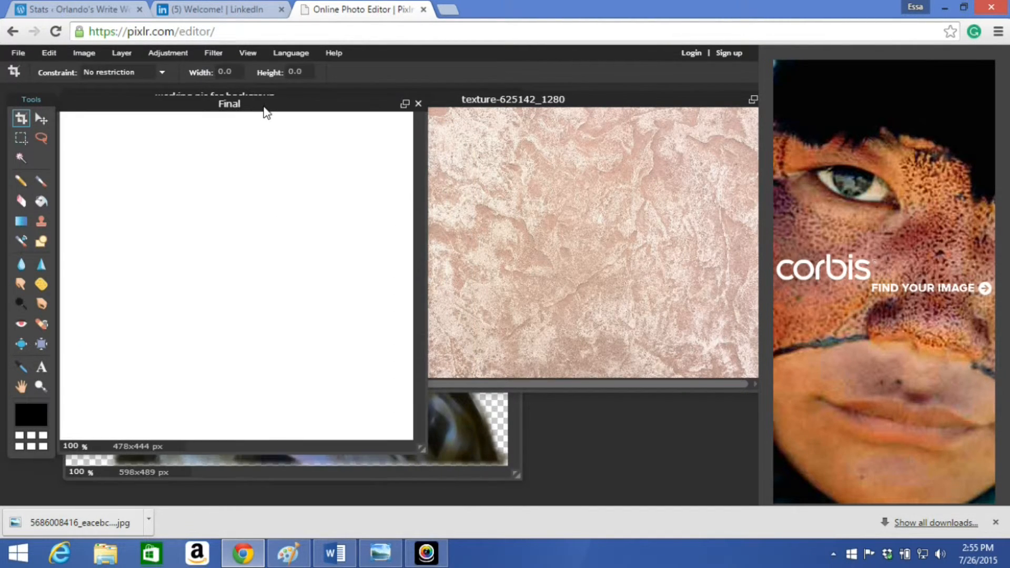
Step: Crop the outer edges off the pink texture image, to about 1016 x 625 px
click(471, 100)
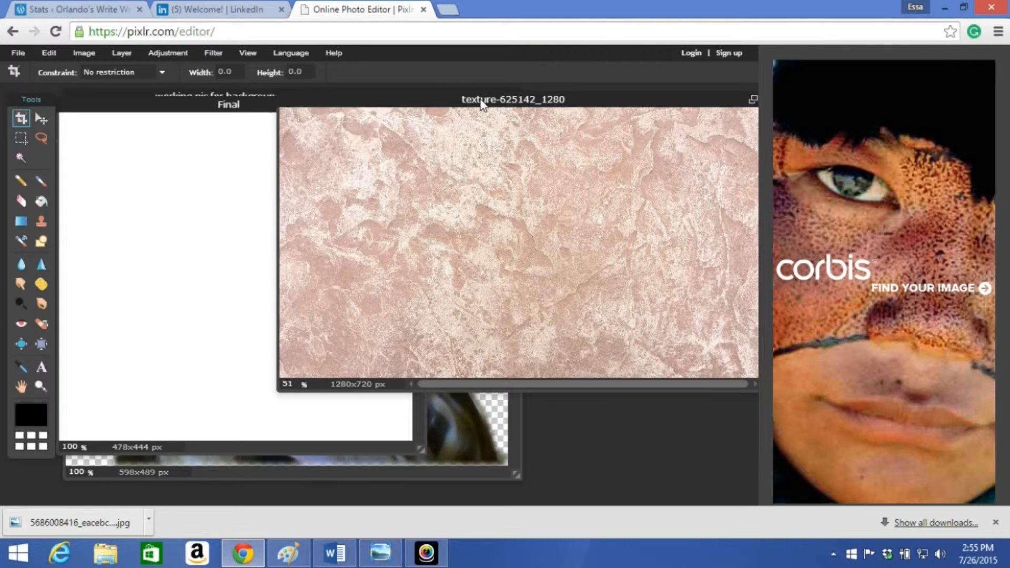
drag(515, 101, 426, 111)
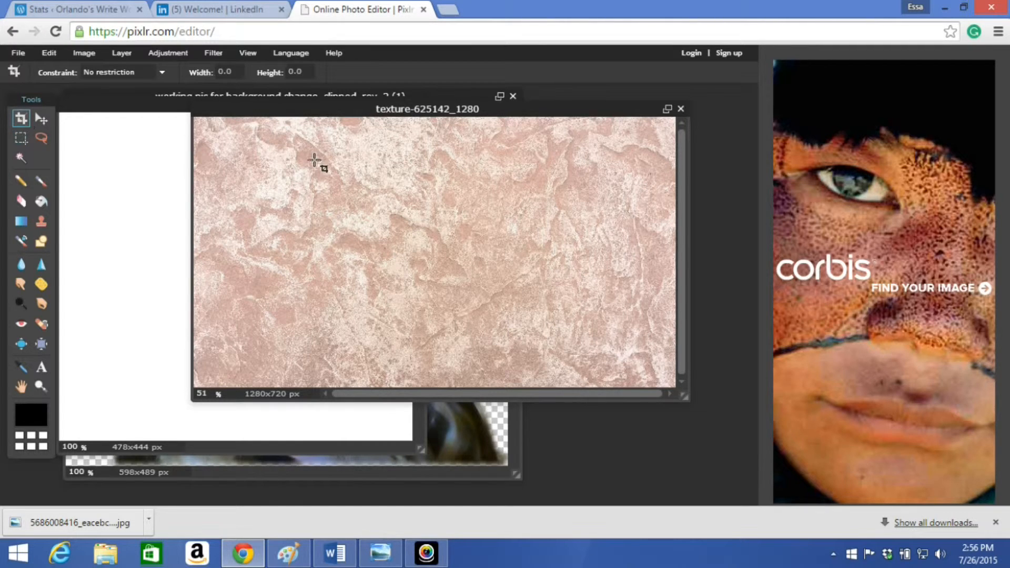
drag(241, 136, 624, 371)
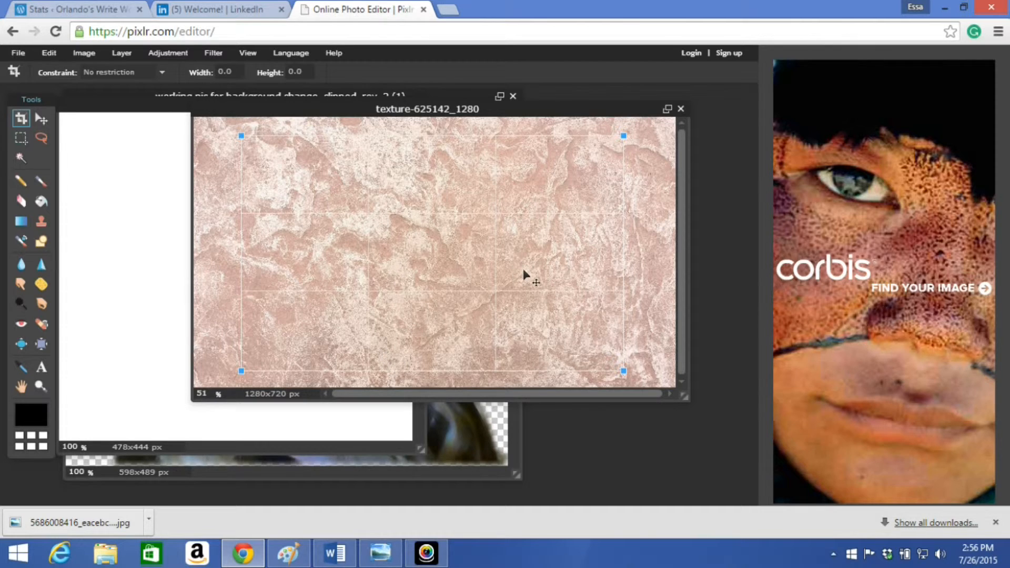
key(Return)
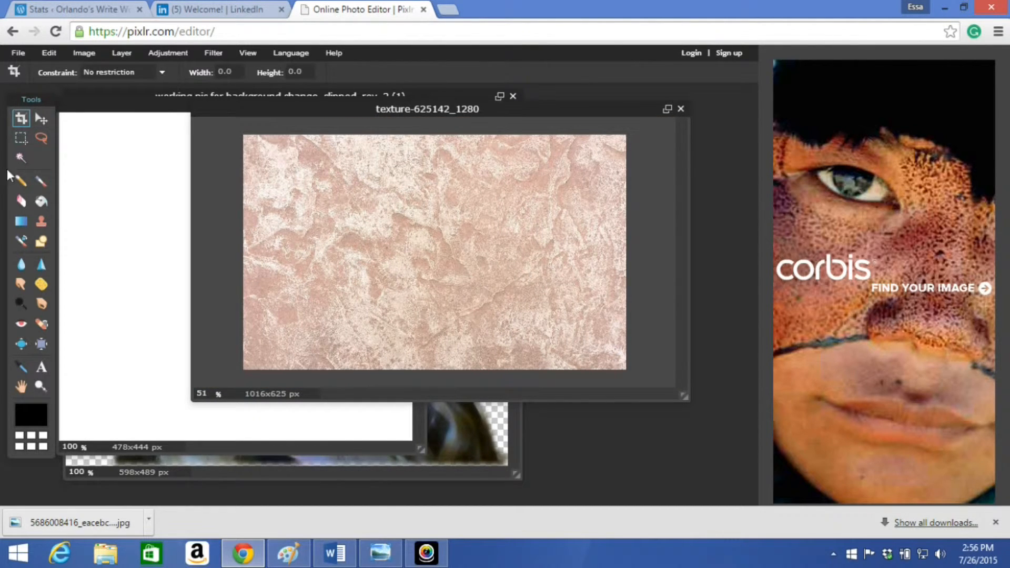
Step: Copy the whole cropped texture with a rectangular marquee selection and paste it into the Final image
click(20, 139)
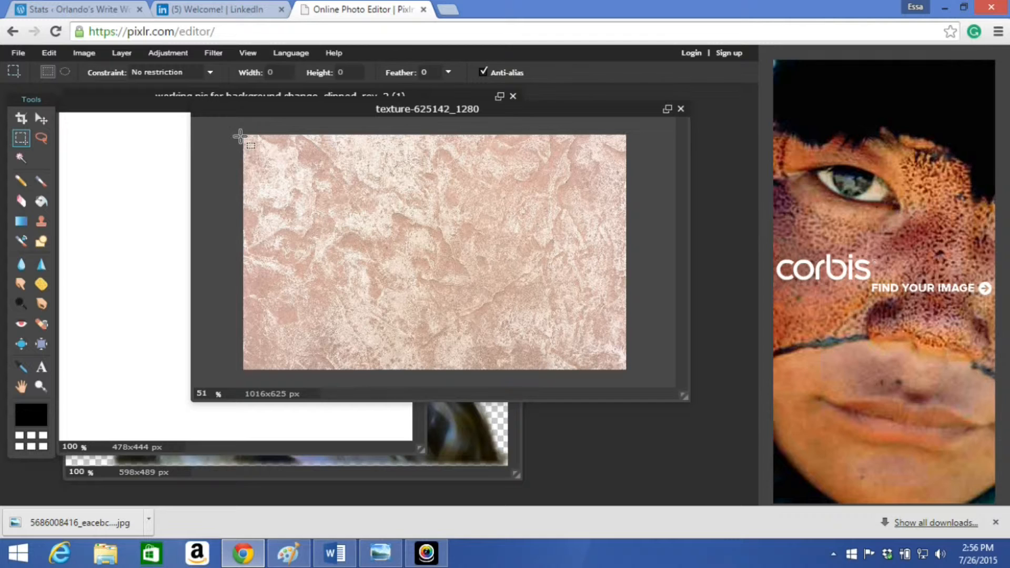
drag(245, 136, 625, 368)
click(50, 53)
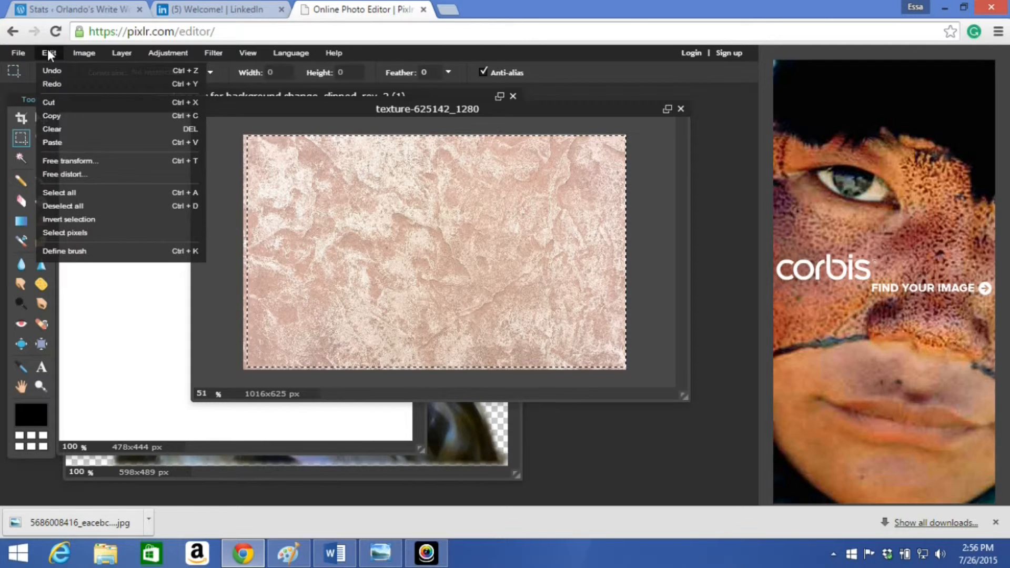
click(69, 118)
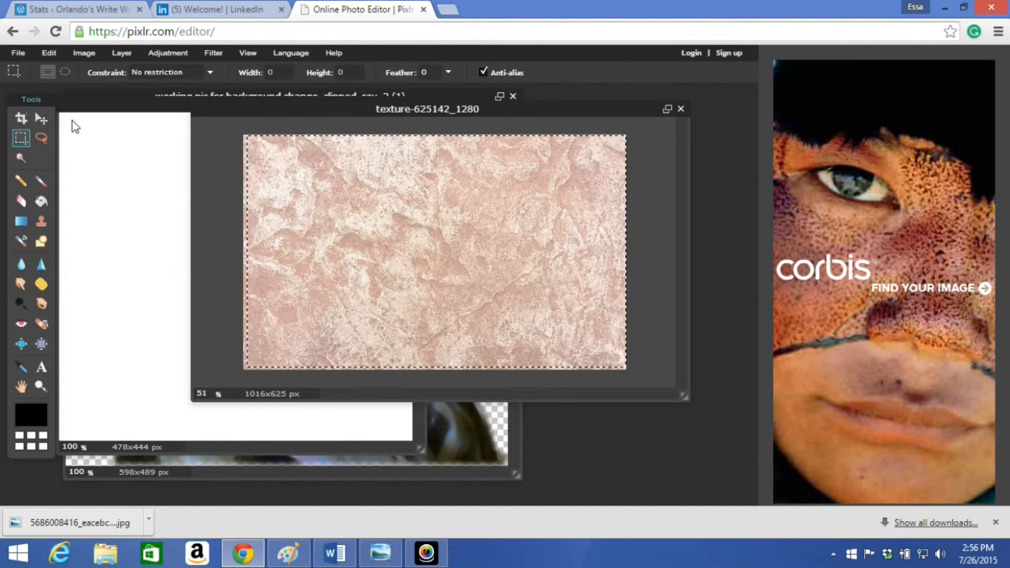
click(138, 109)
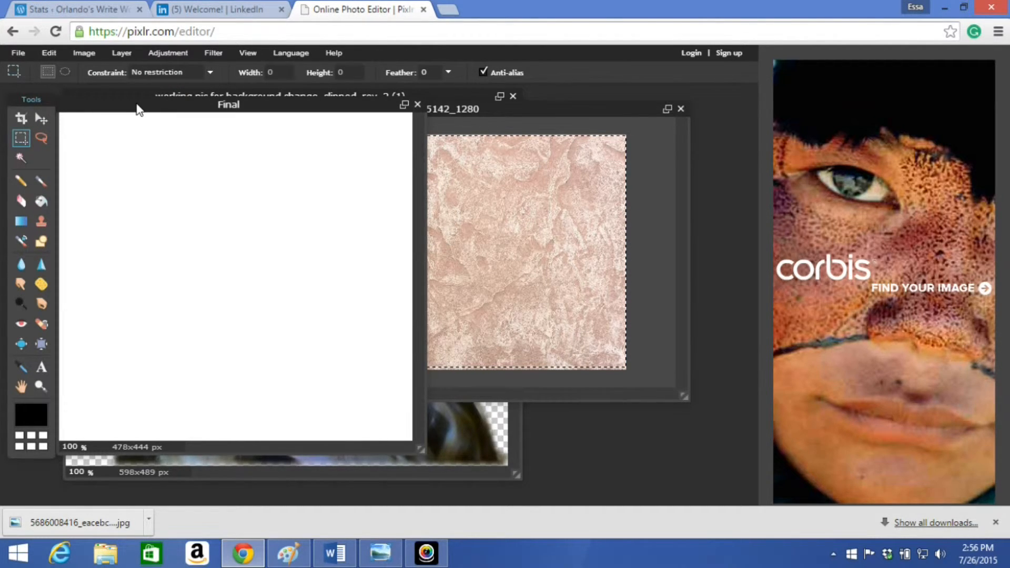
click(55, 53)
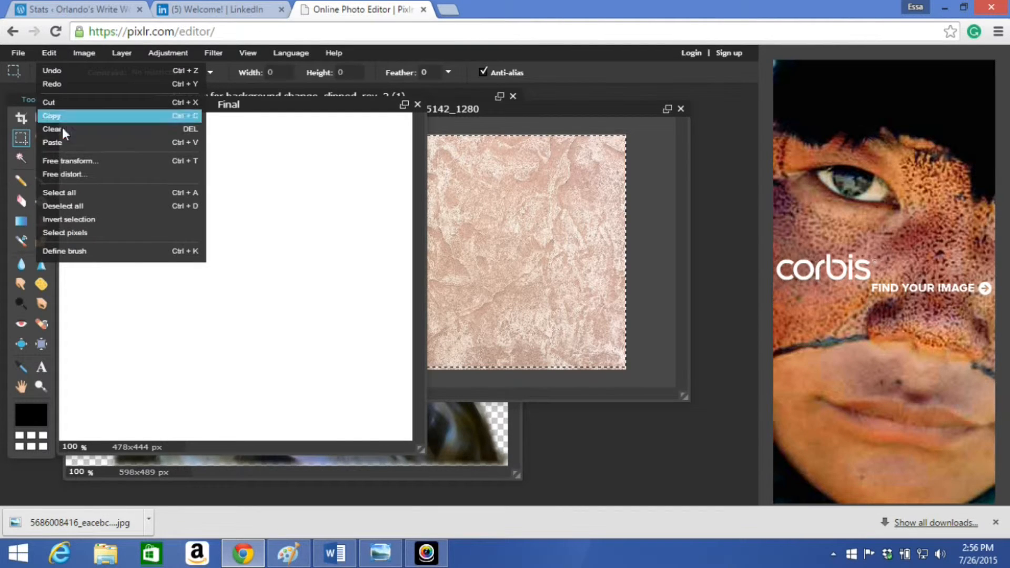
click(71, 146)
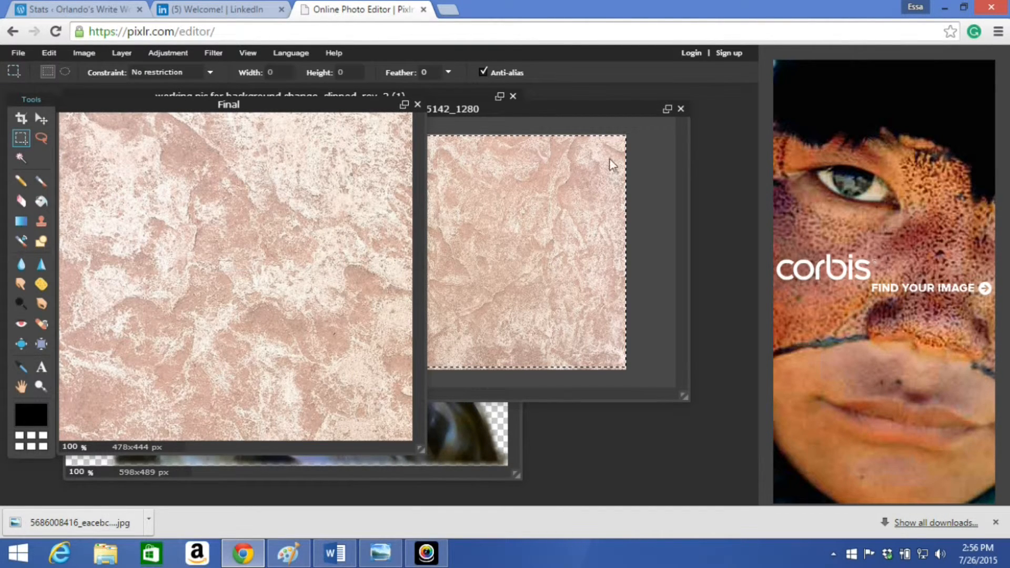
Step: Close the pink texture image without saving it
click(558, 106)
click(680, 109)
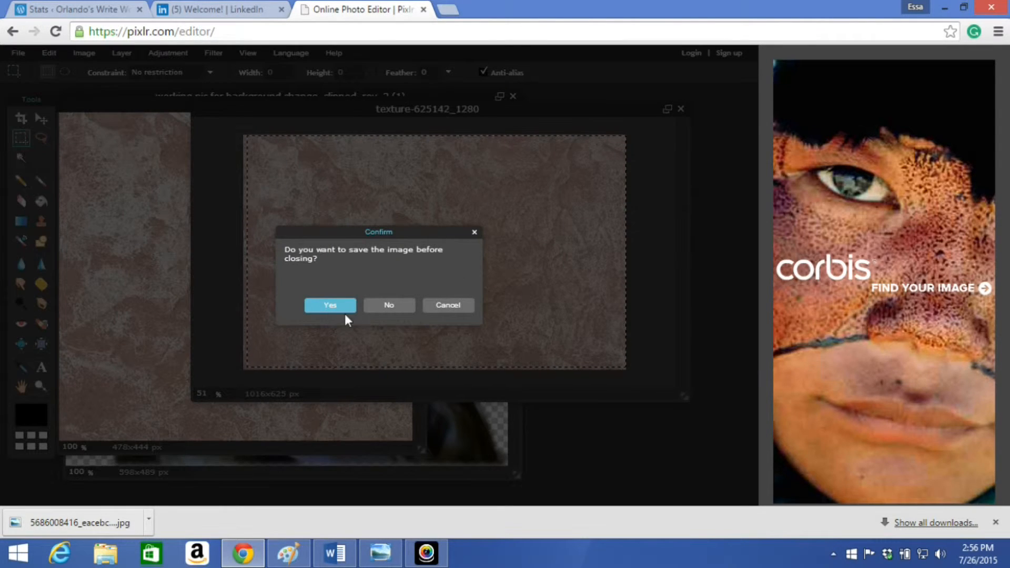
click(389, 304)
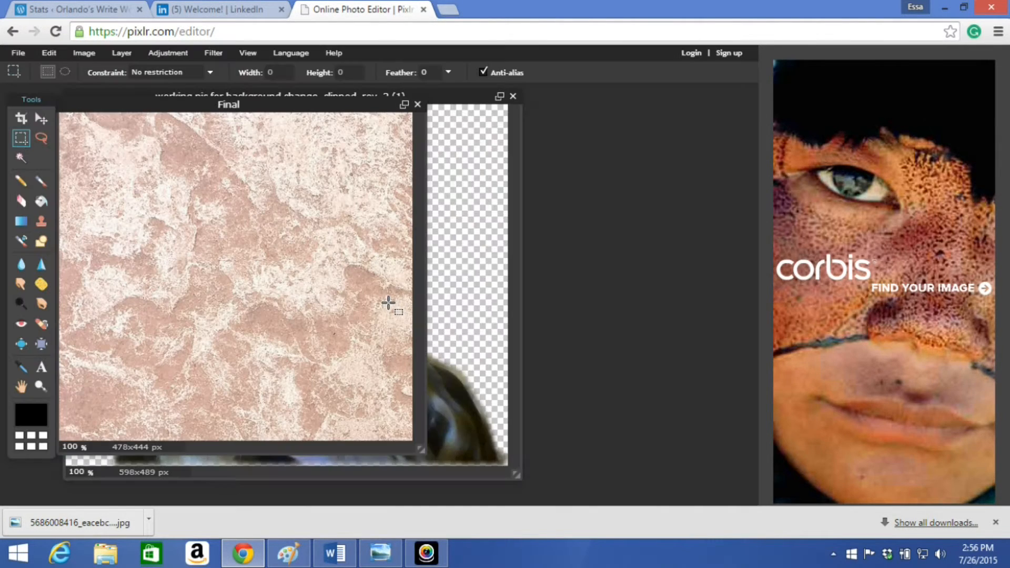
Step: Copy the woman from the transparent cutout image with a rectangular marquee selection and paste her into the Final image
click(448, 103)
drag(430, 104, 573, 91)
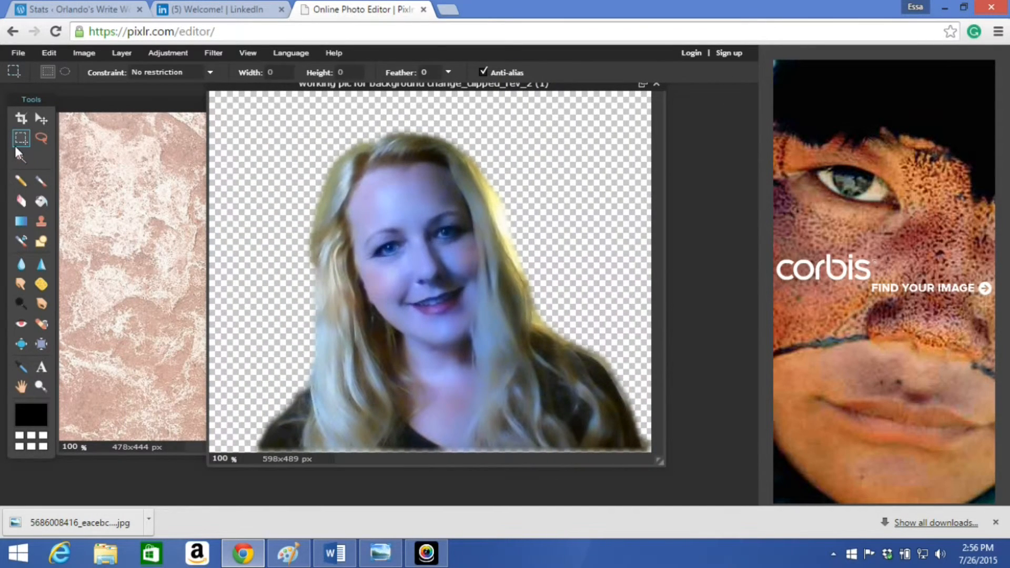
drag(269, 133, 628, 446)
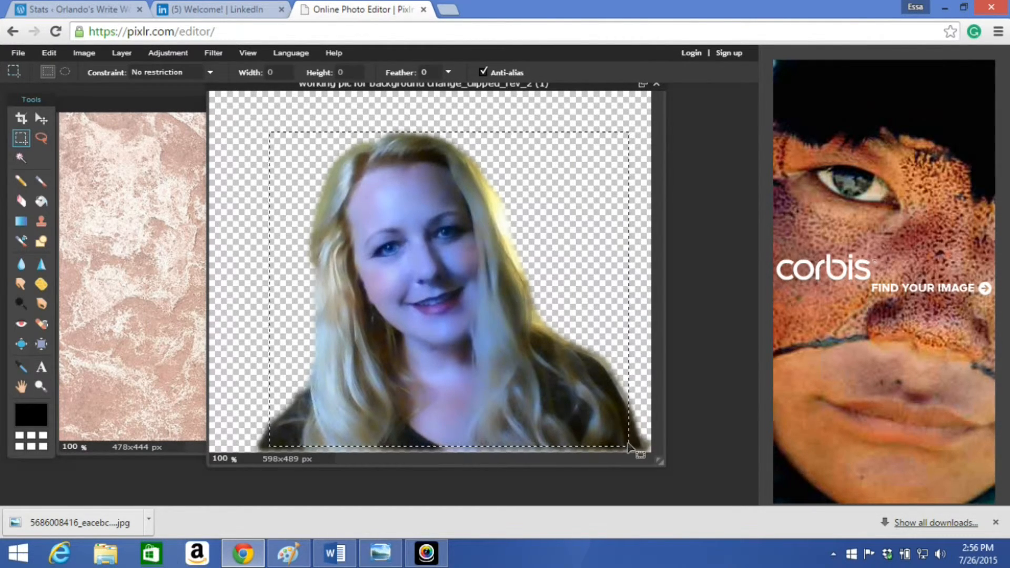
click(53, 49)
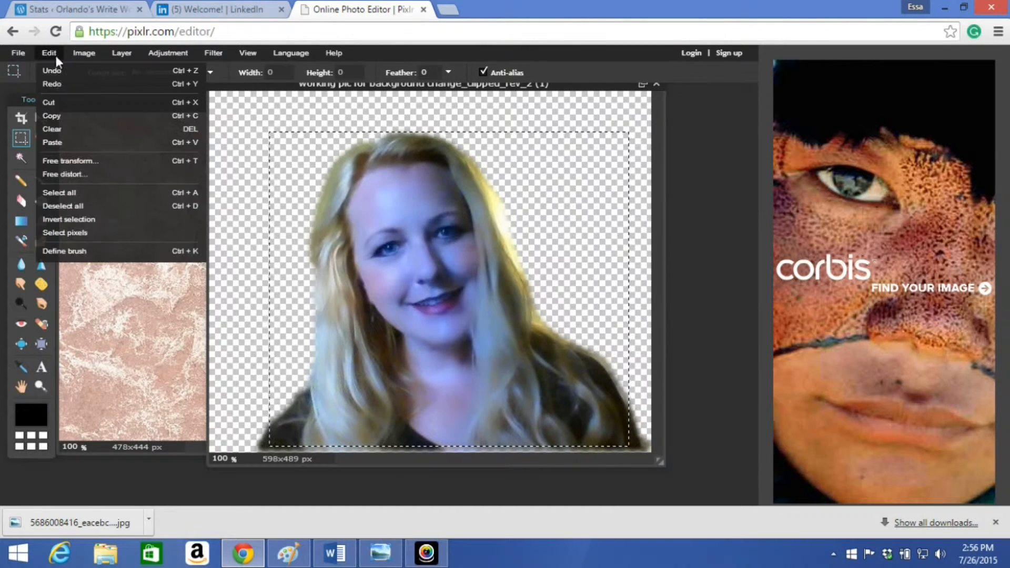
click(75, 120)
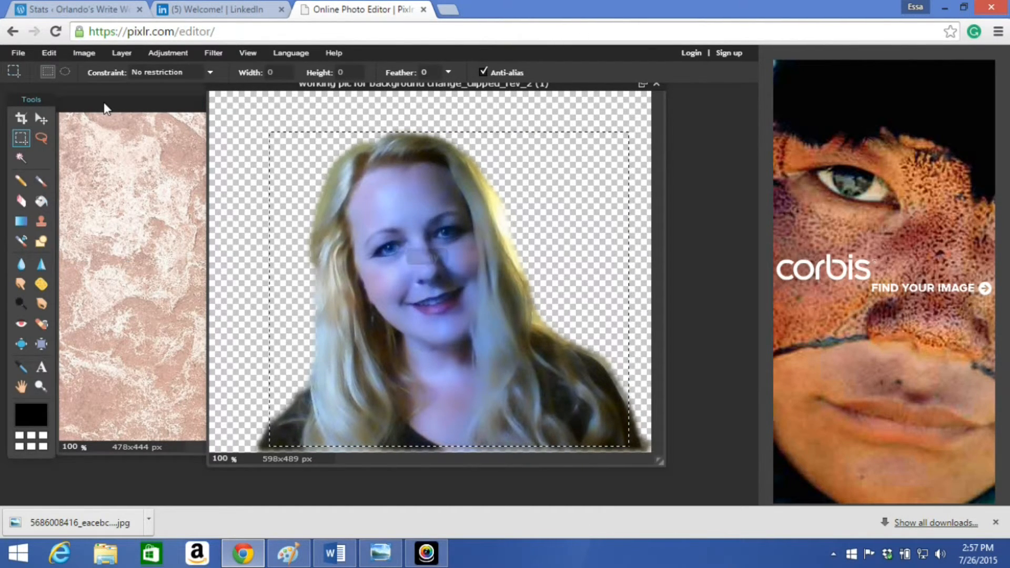
click(104, 108)
click(49, 50)
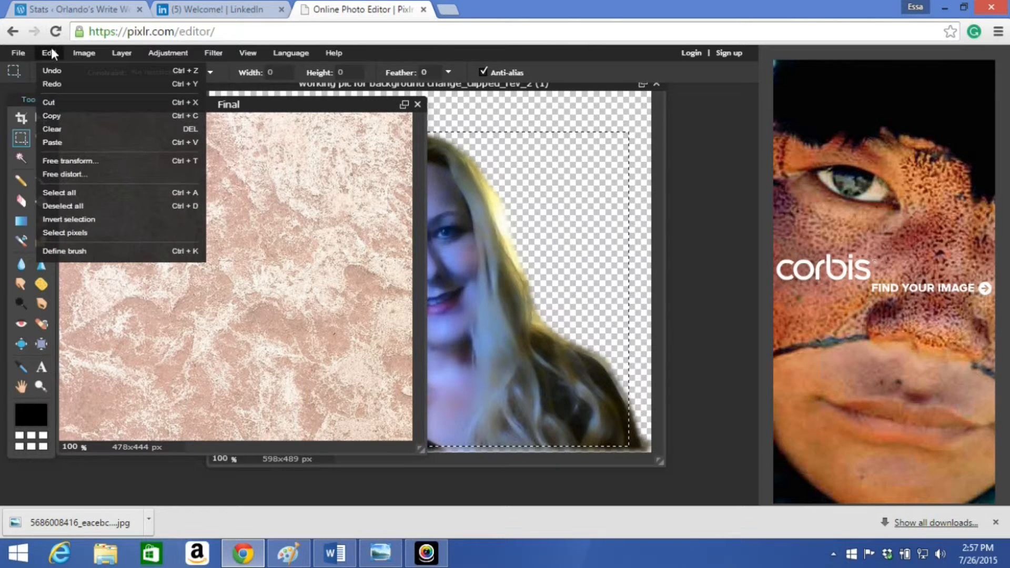
click(86, 142)
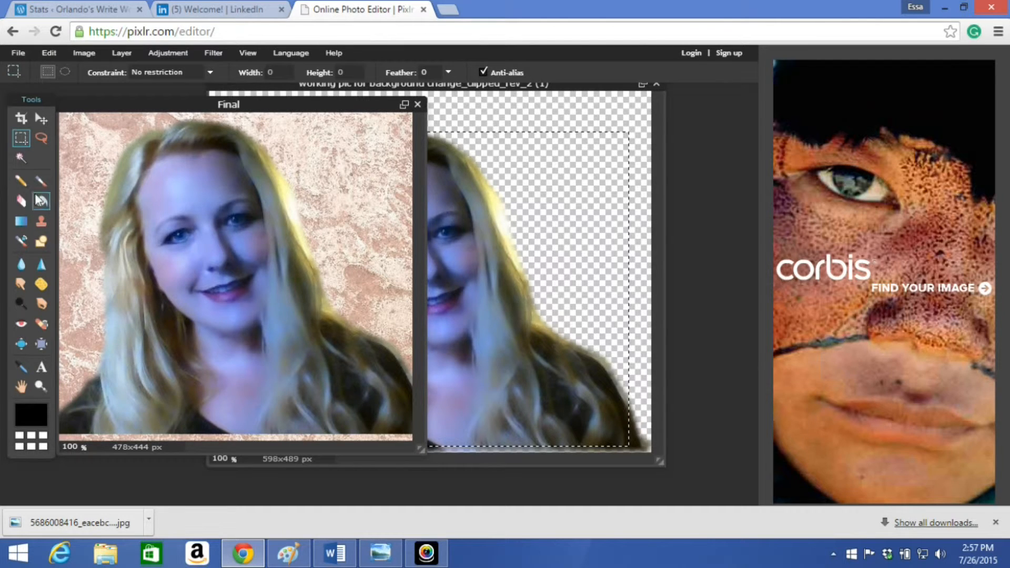
Step: Crop the Final image around the woman to trim its outer edges, to about 455 x 432 px
click(19, 120)
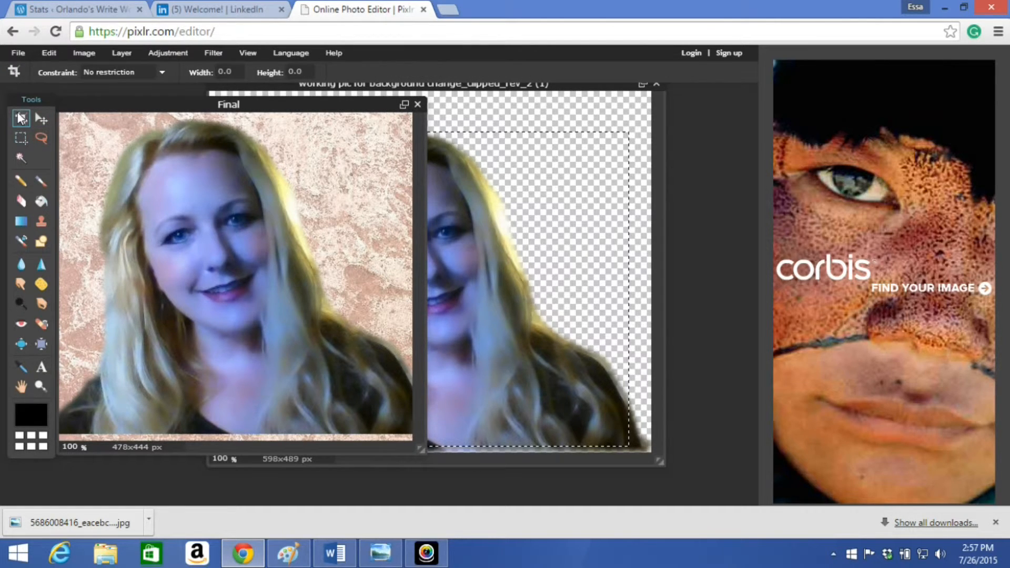
drag(60, 113, 397, 431)
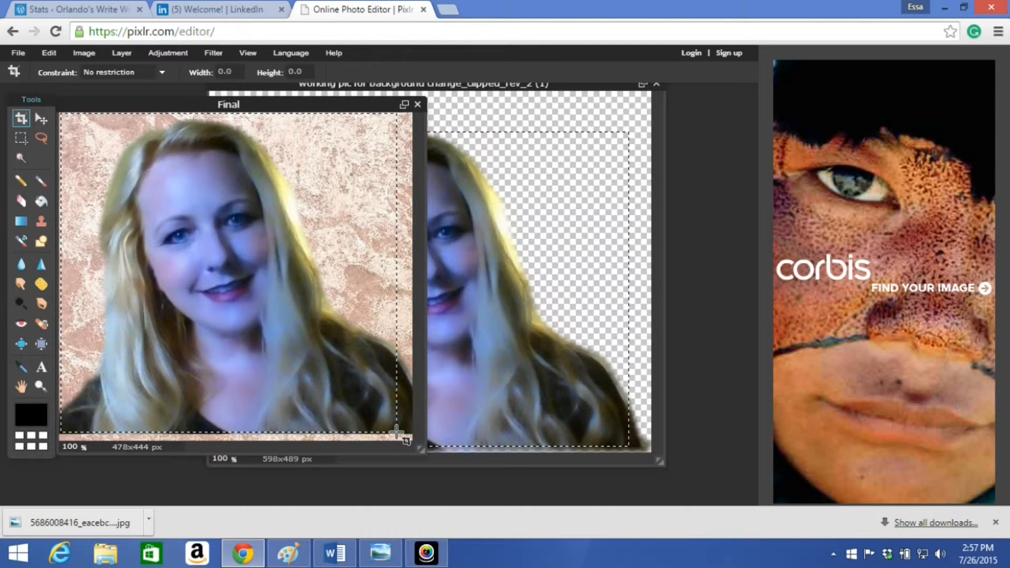
drag(396, 432, 397, 432)
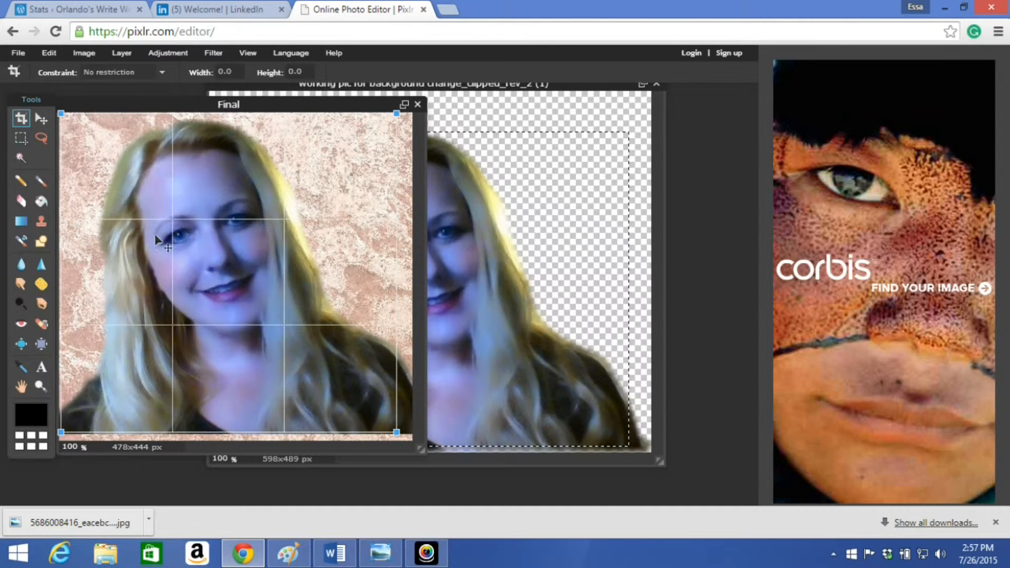
drag(172, 222, 176, 230)
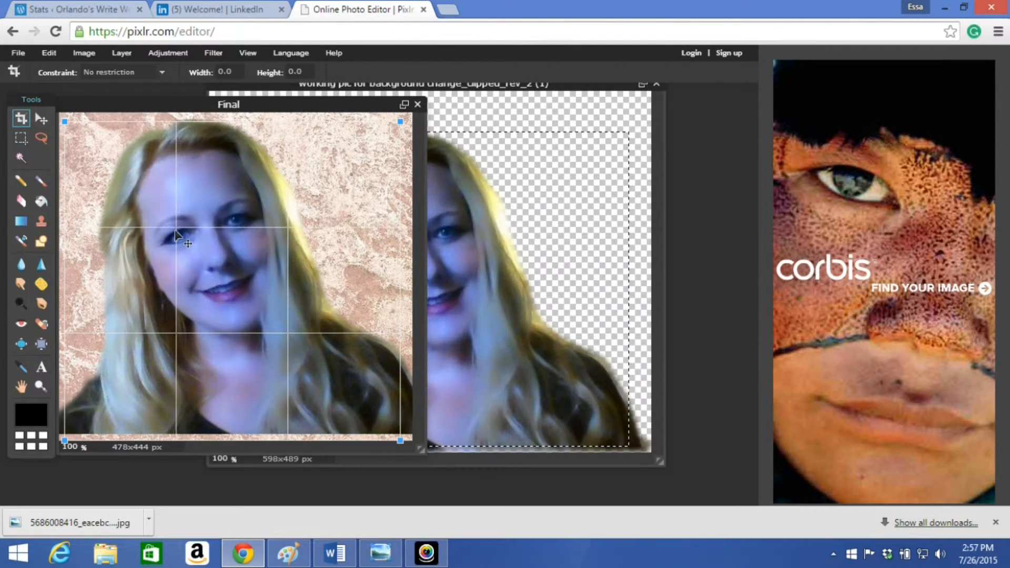
drag(191, 231, 185, 226)
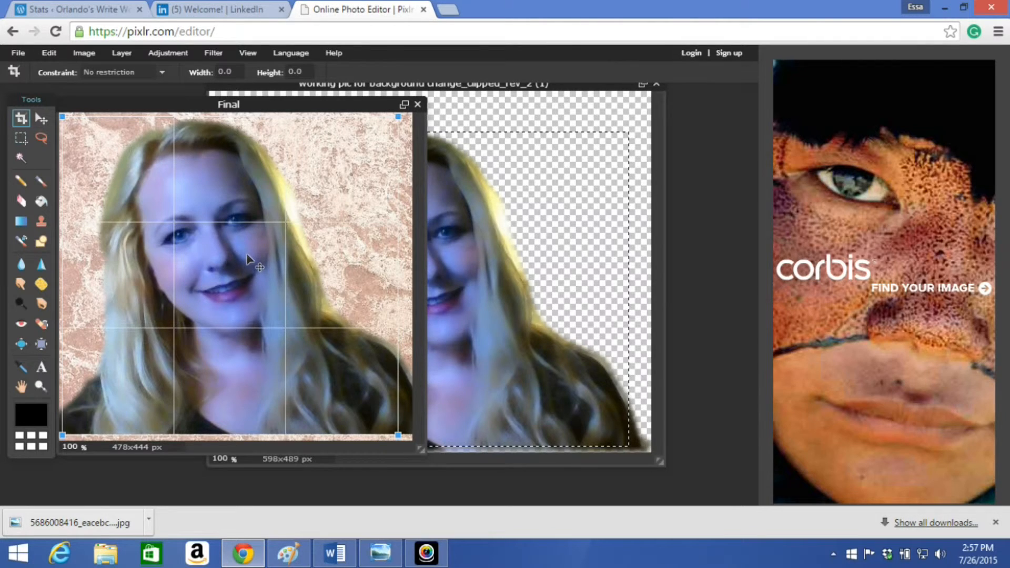
key(Return)
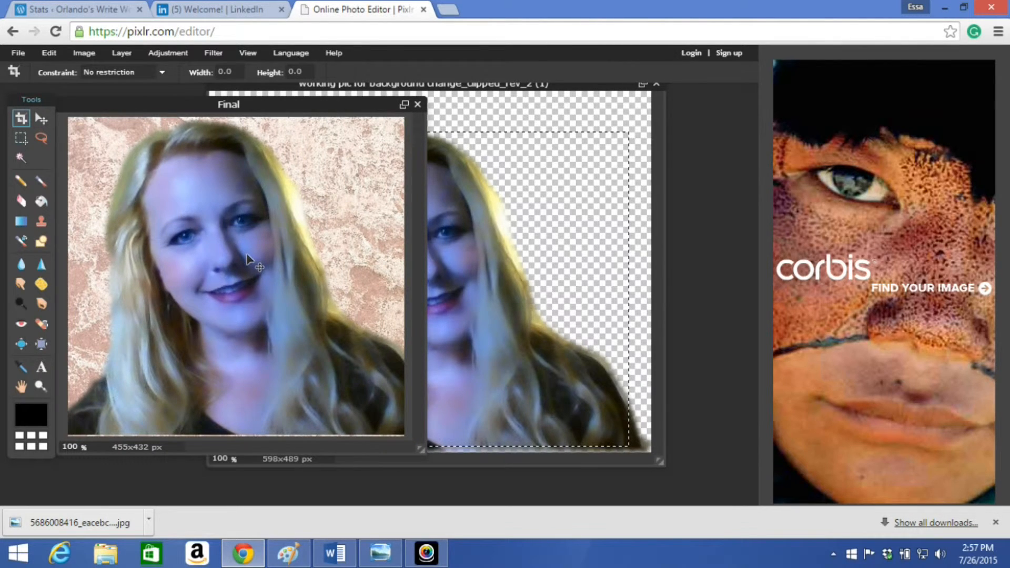
Step: Merge the visible layers of the Final image and close the transparent cutout image without saving it
click(121, 53)
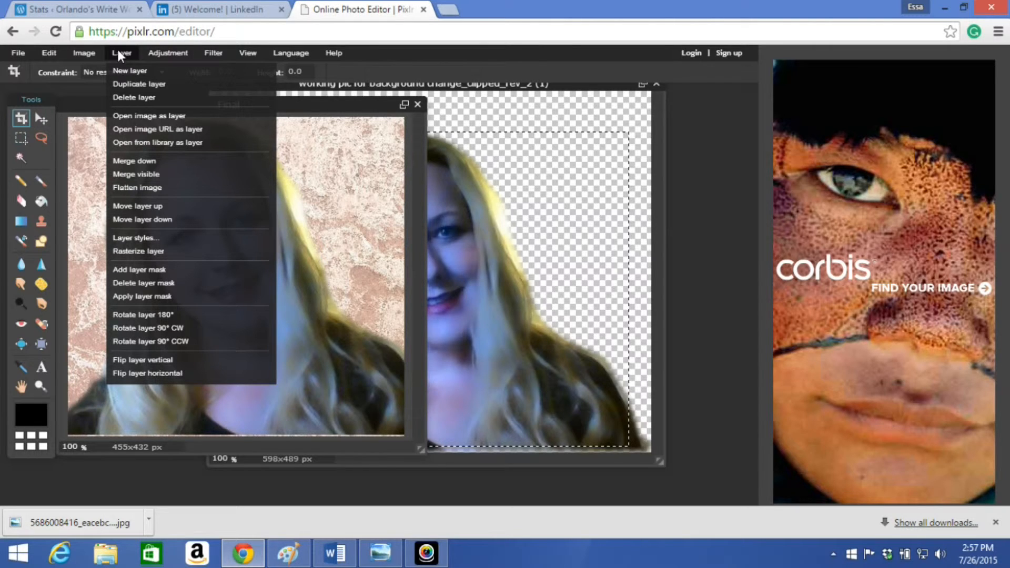
click(162, 175)
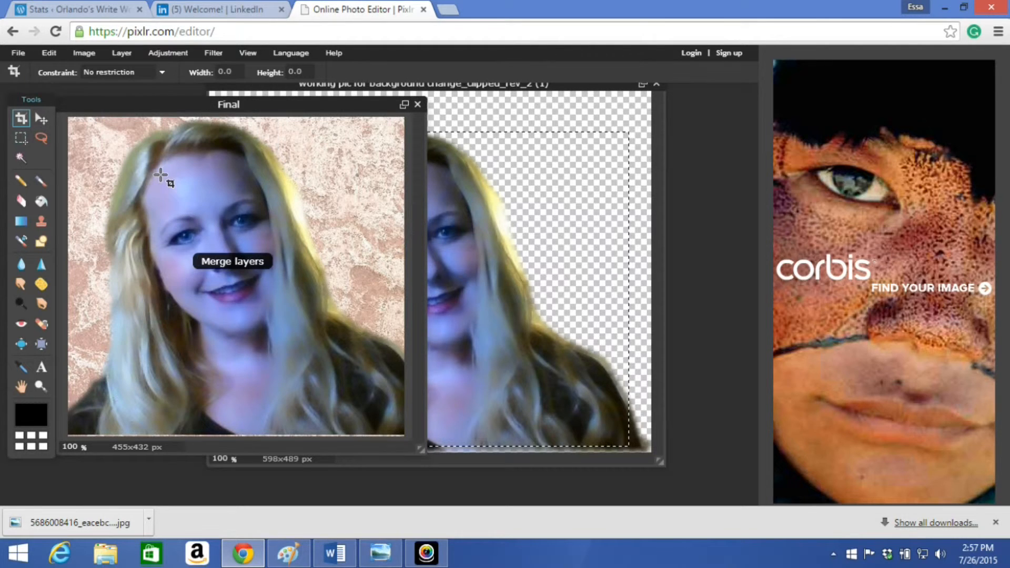
click(656, 84)
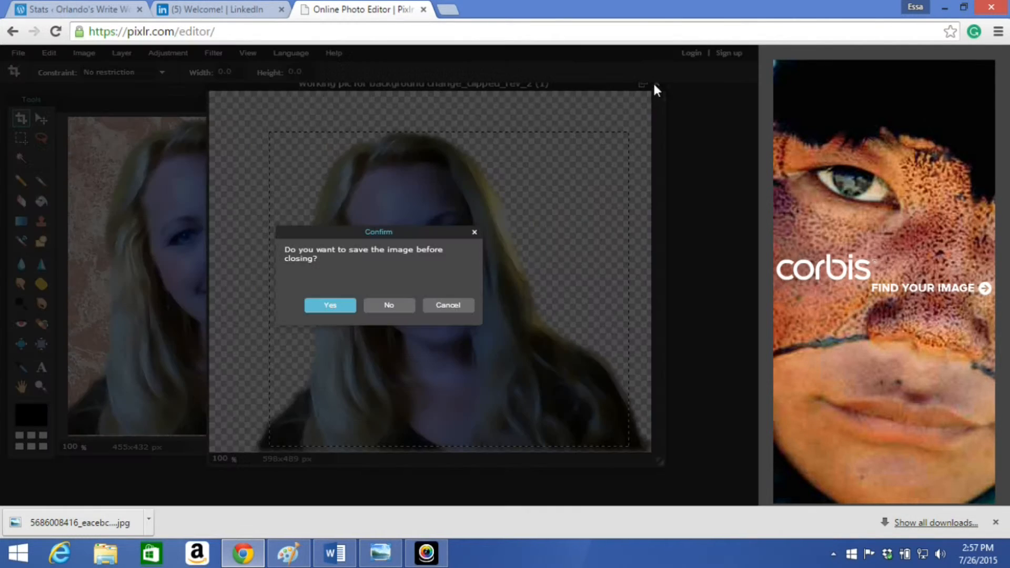
click(387, 305)
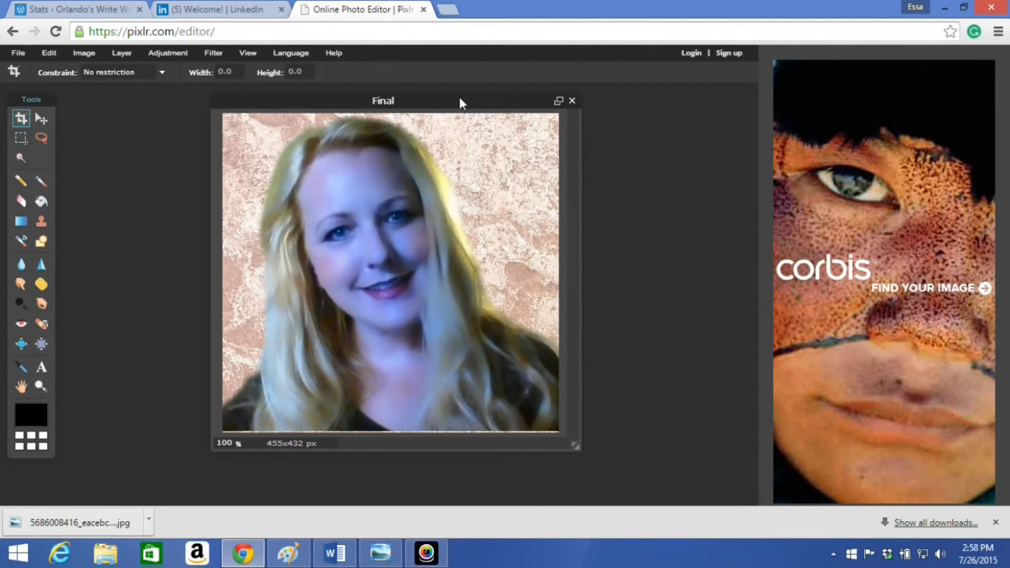
Step: Set the Final image's brightness to -11 with the Brightness & Contrast adjustment
click(176, 52)
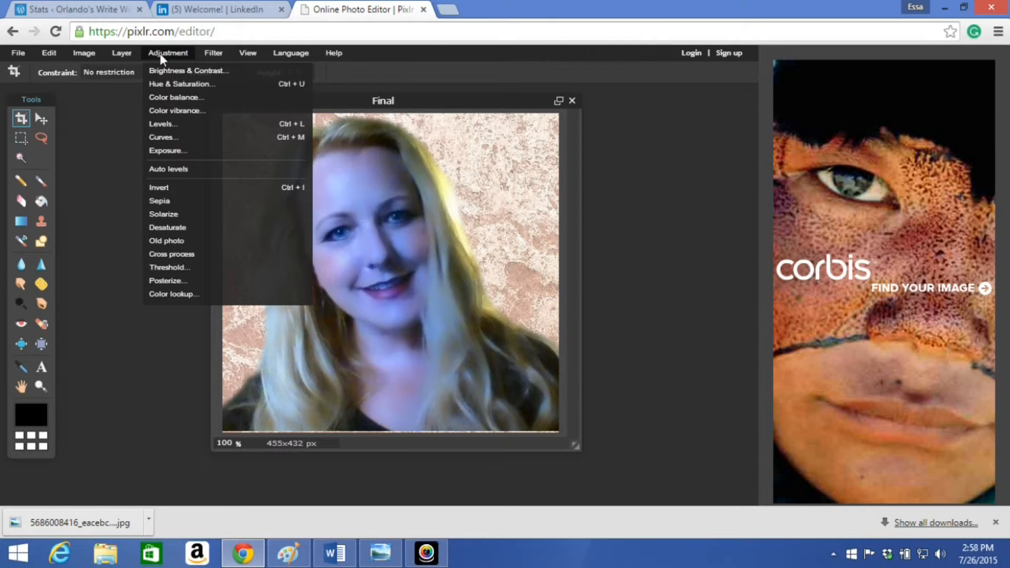
click(167, 71)
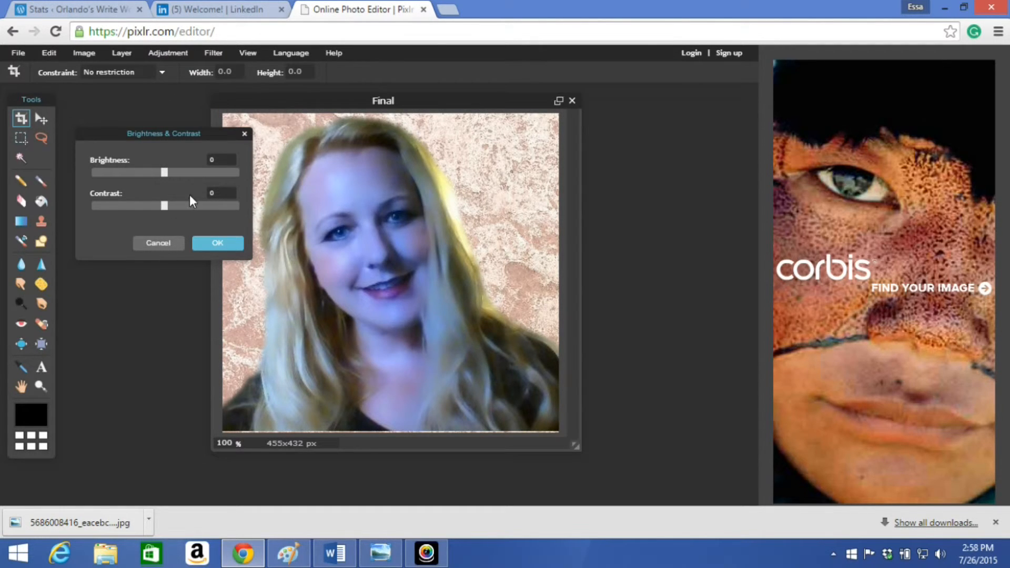
drag(163, 173, 156, 175)
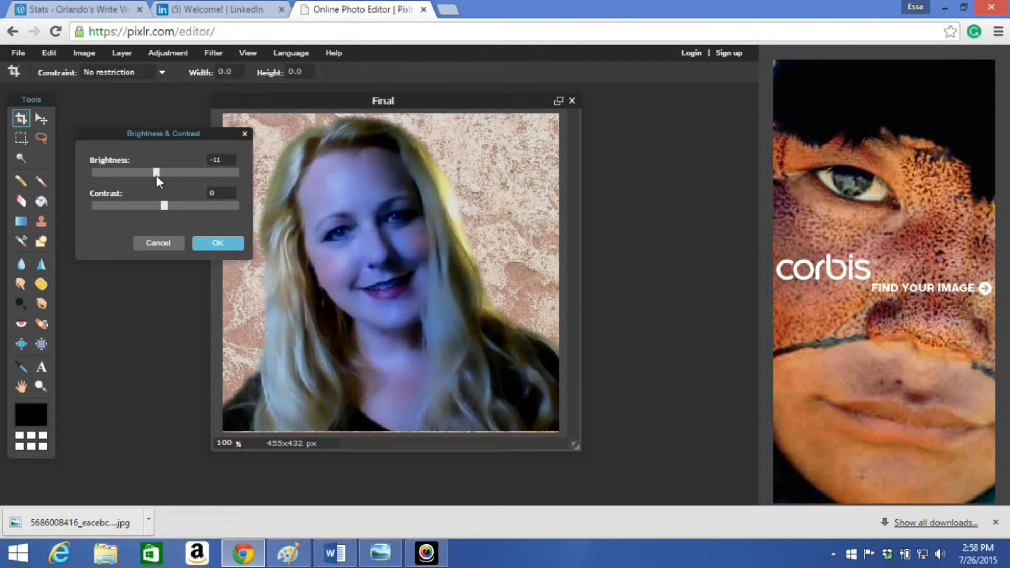
click(204, 243)
Step: Try the Invert adjustment on the Final image and undo it
click(166, 52)
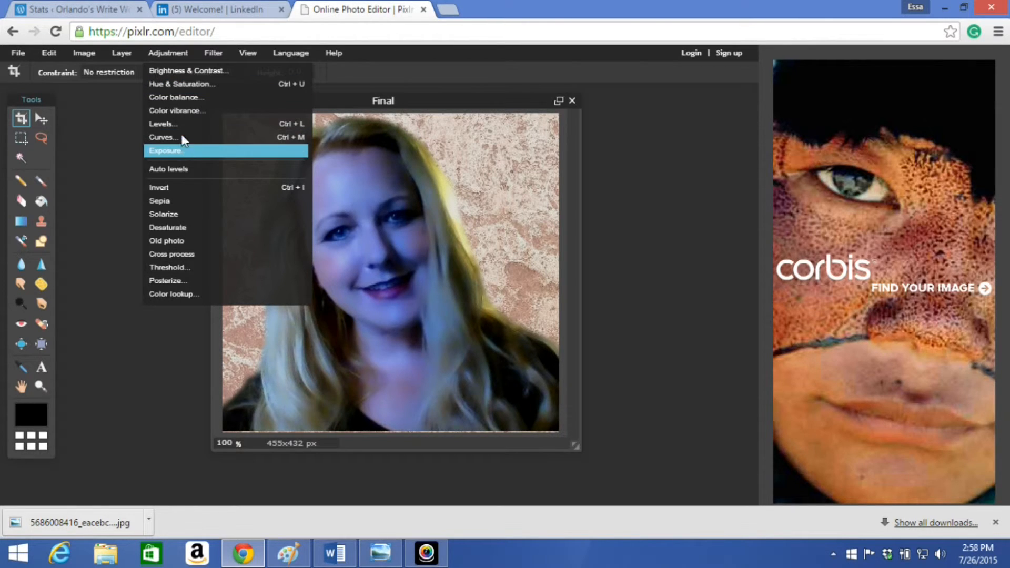
click(185, 194)
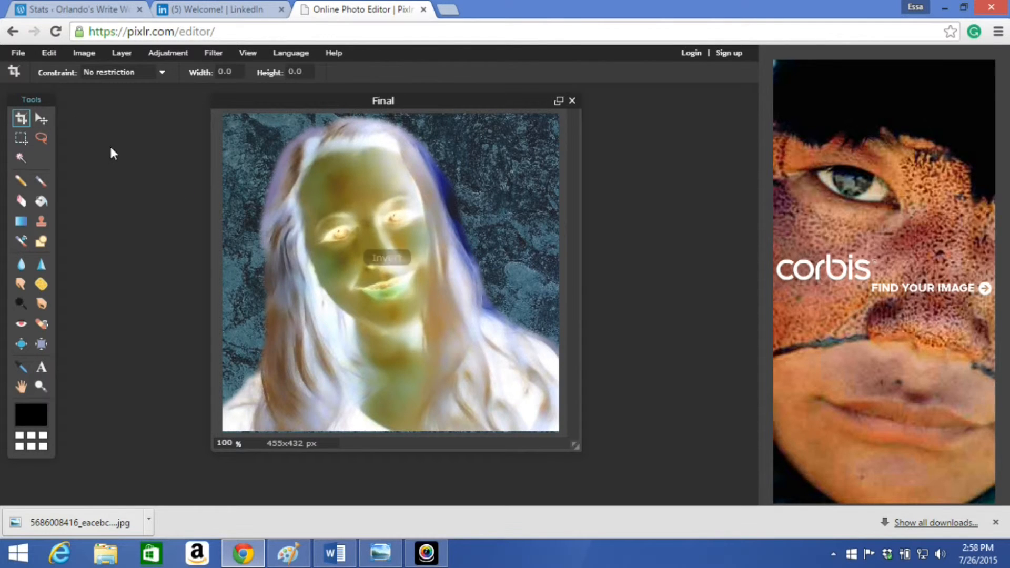
click(54, 52)
click(63, 71)
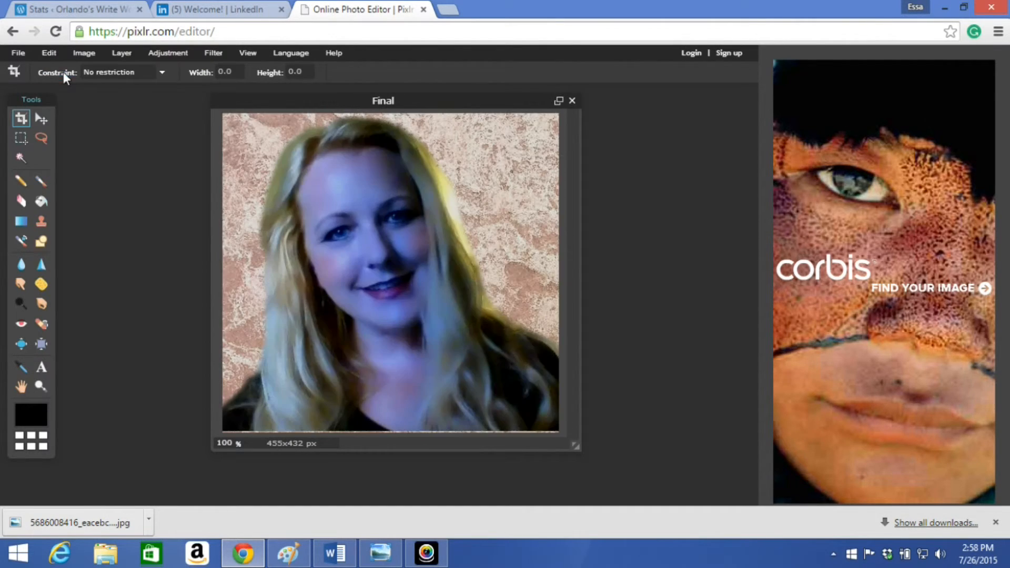
Step: Try the Desaturate adjustment on the Final image and undo it
click(208, 52)
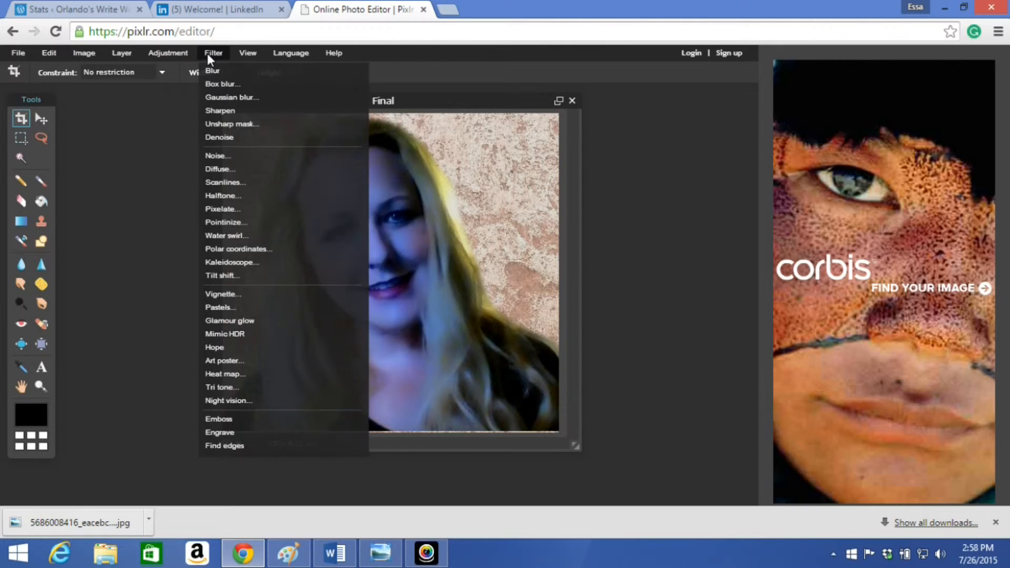
click(172, 52)
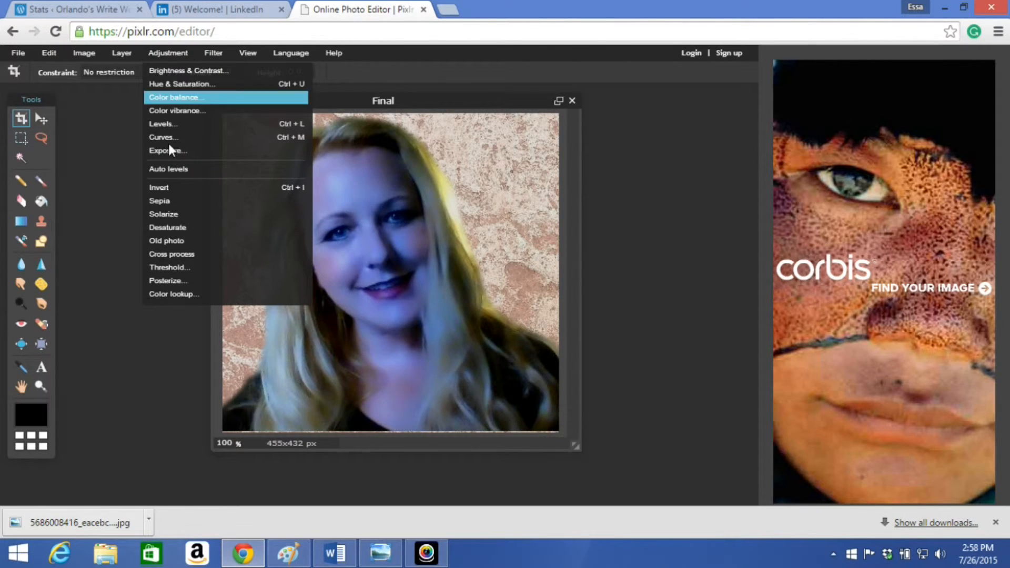
click(184, 226)
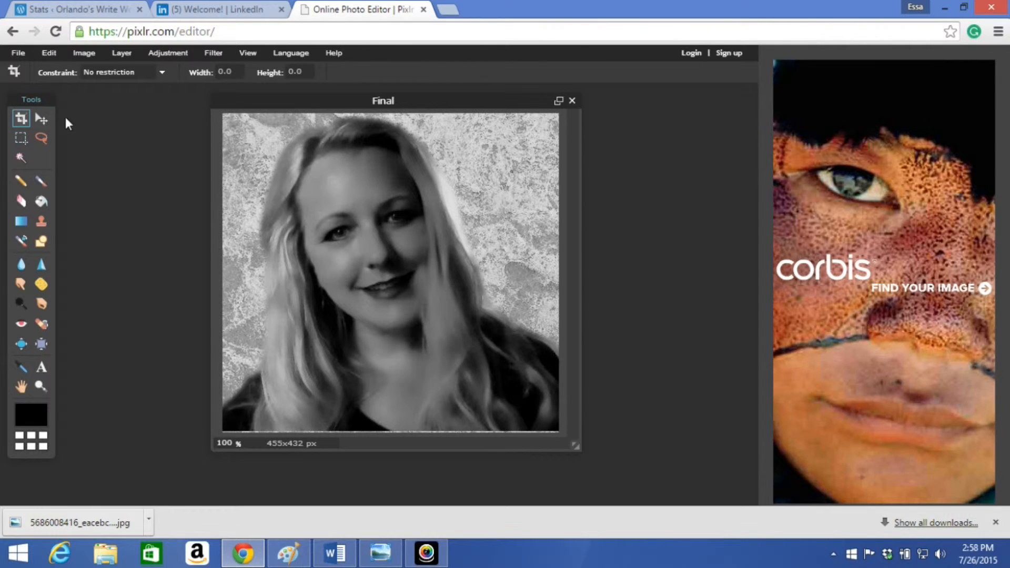
click(52, 54)
click(55, 67)
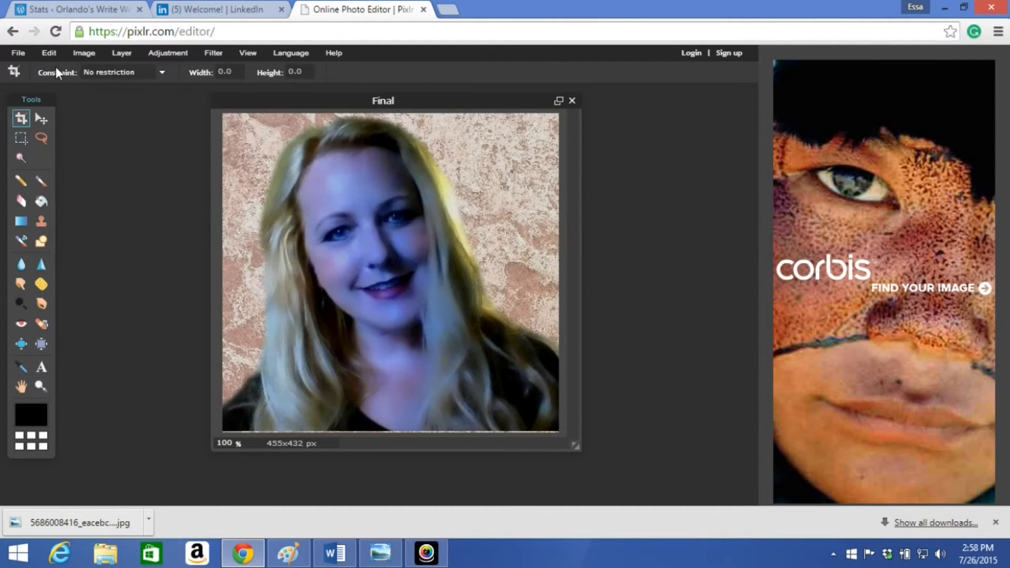
Step: Try the basic Blur filter on the Final image and undo it
click(186, 53)
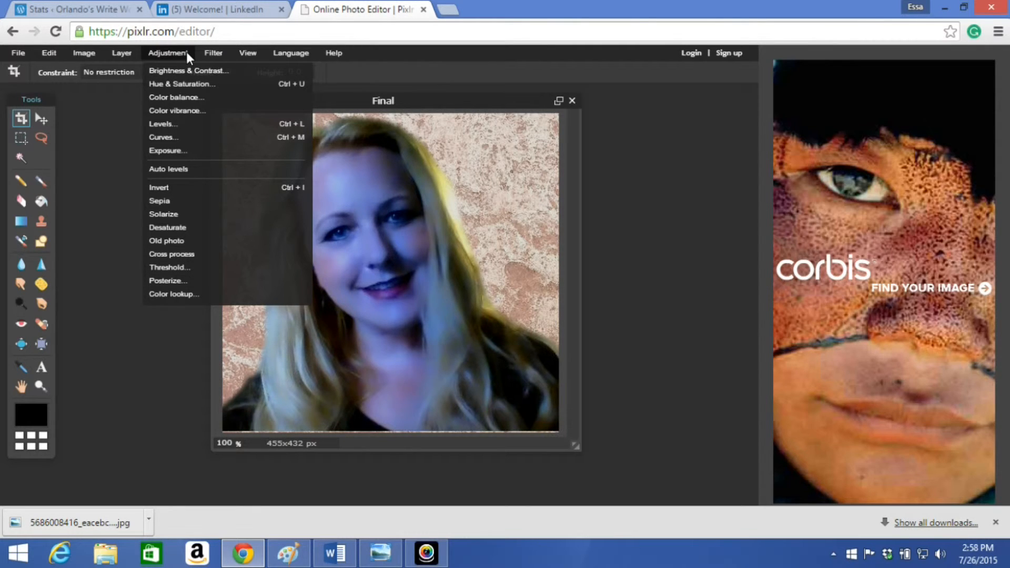
mouse_move(210, 51)
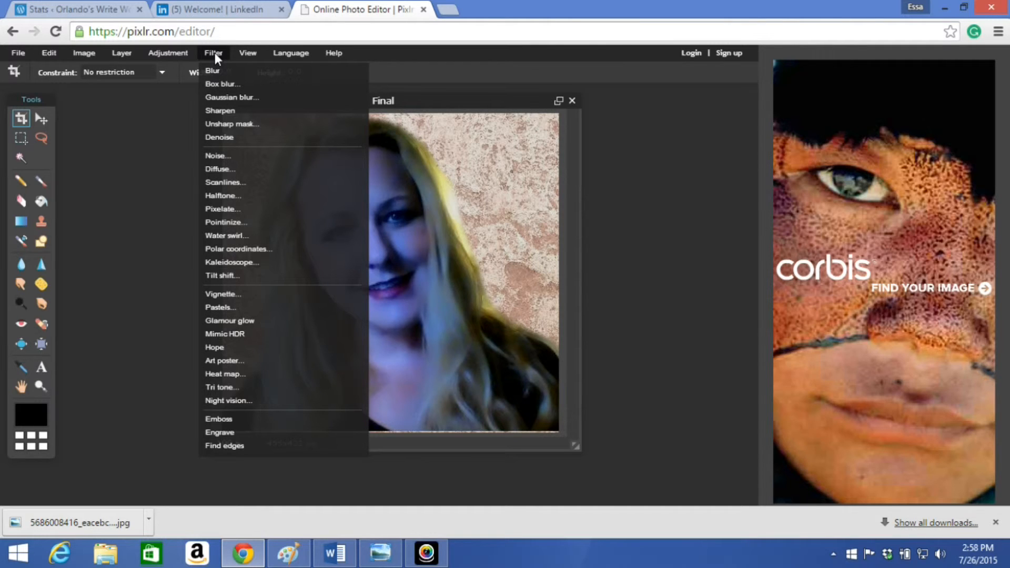
click(236, 75)
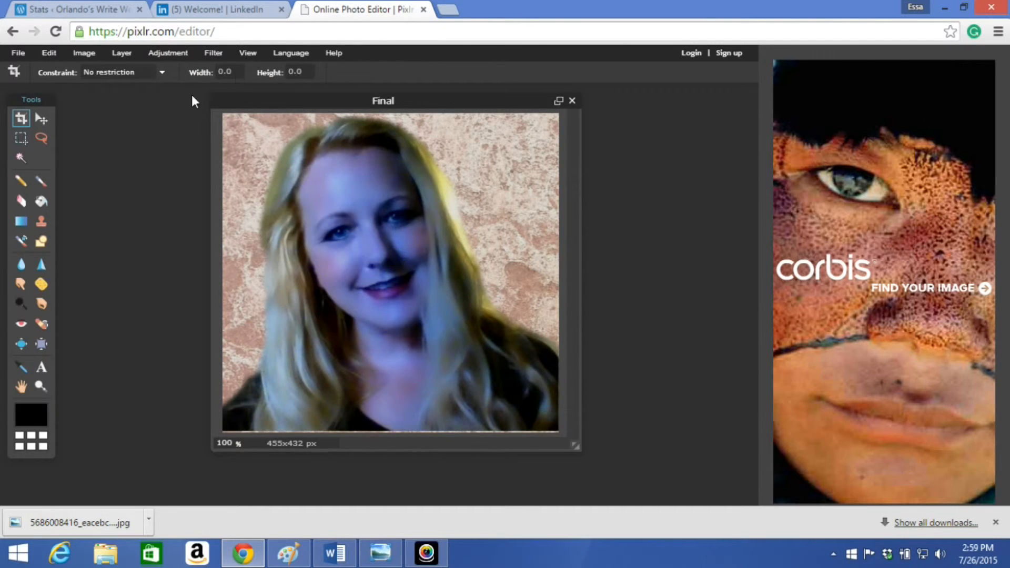
click(52, 52)
click(61, 74)
Step: Apply a black Vignette filter of size 50 to the Final image
click(223, 55)
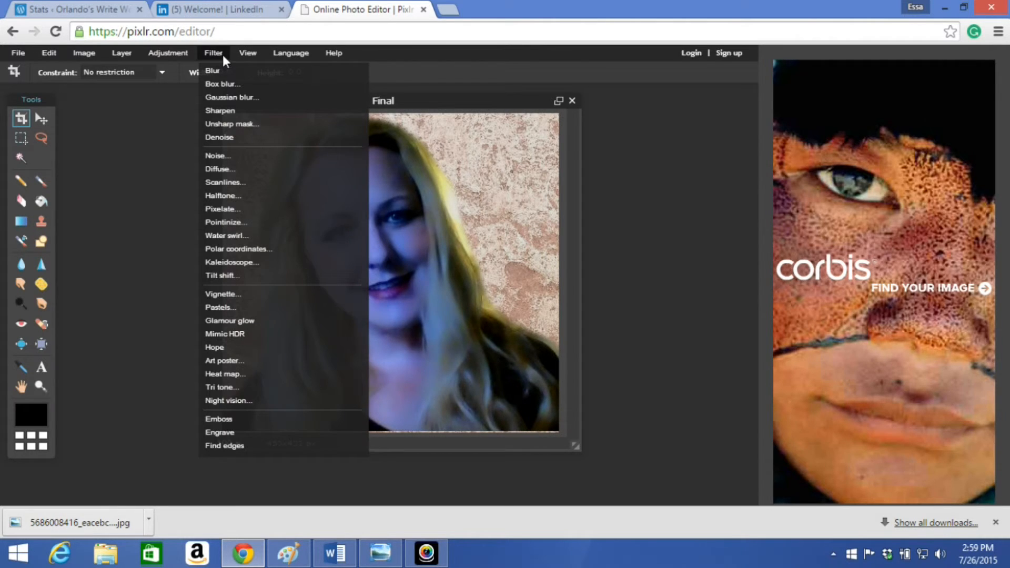
click(264, 294)
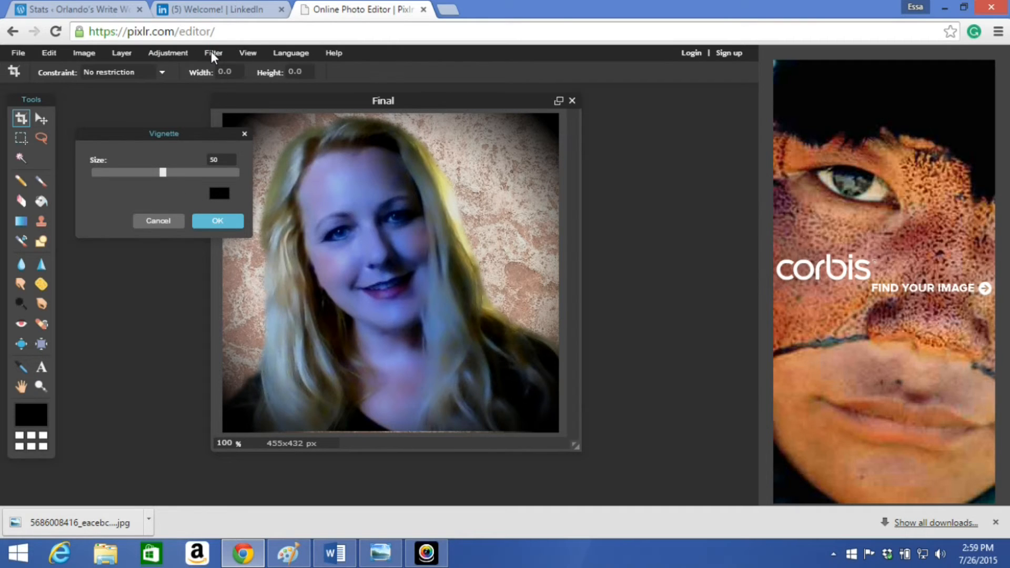
click(209, 224)
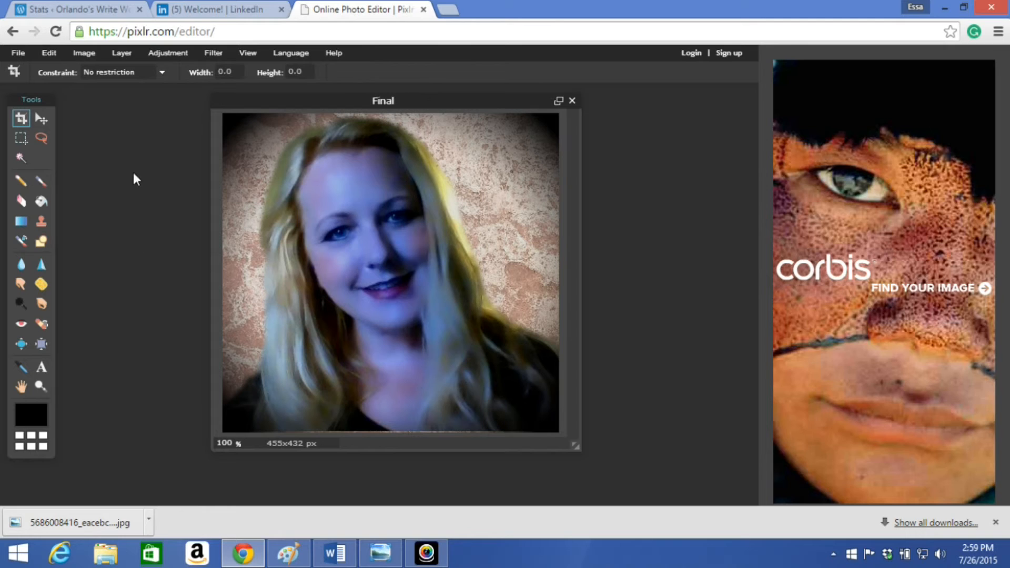
Step: Start saving the image to the computer as a JPEG named Final at quality 80, and cancel the save
click(19, 54)
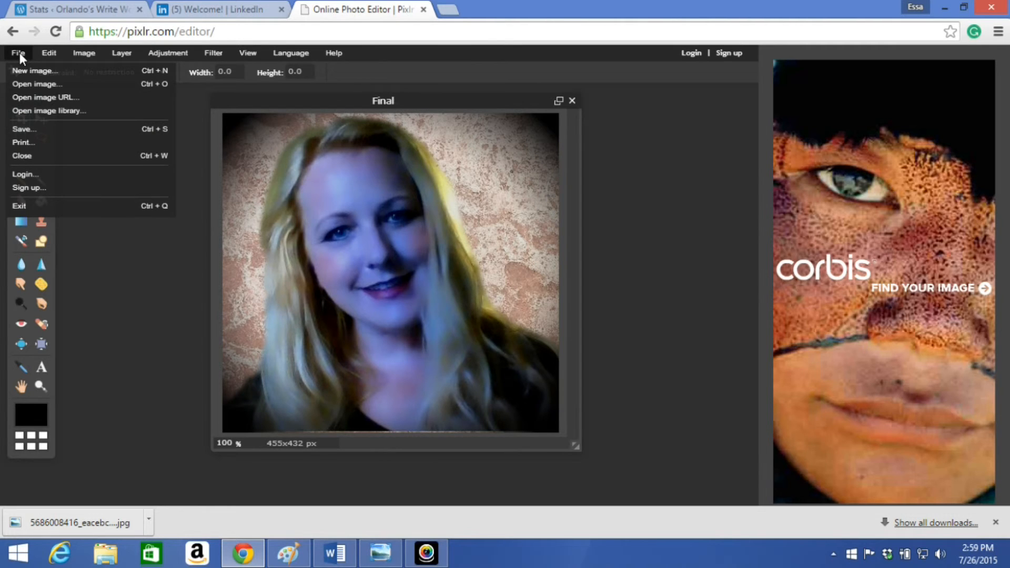
click(71, 131)
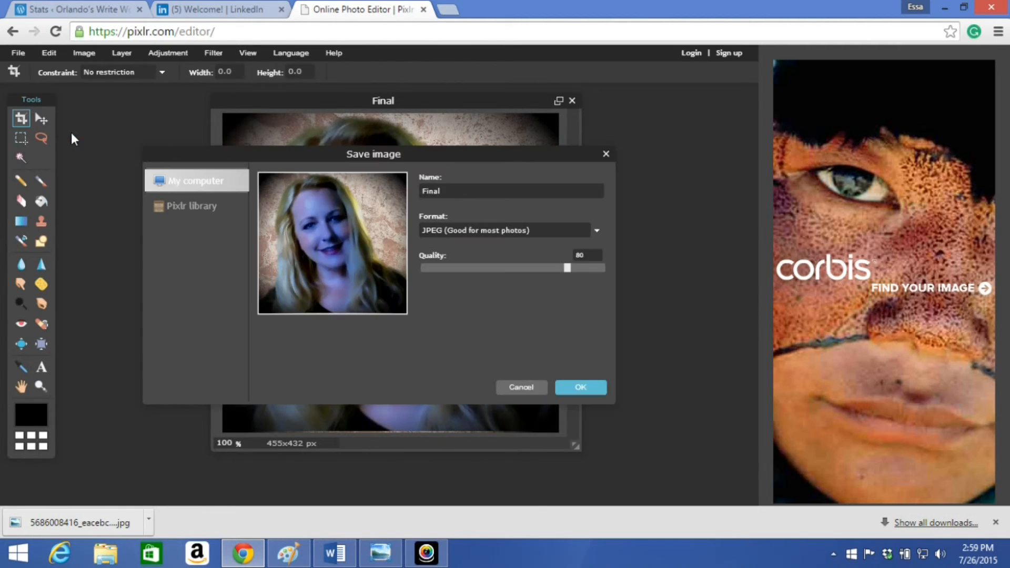
click(599, 389)
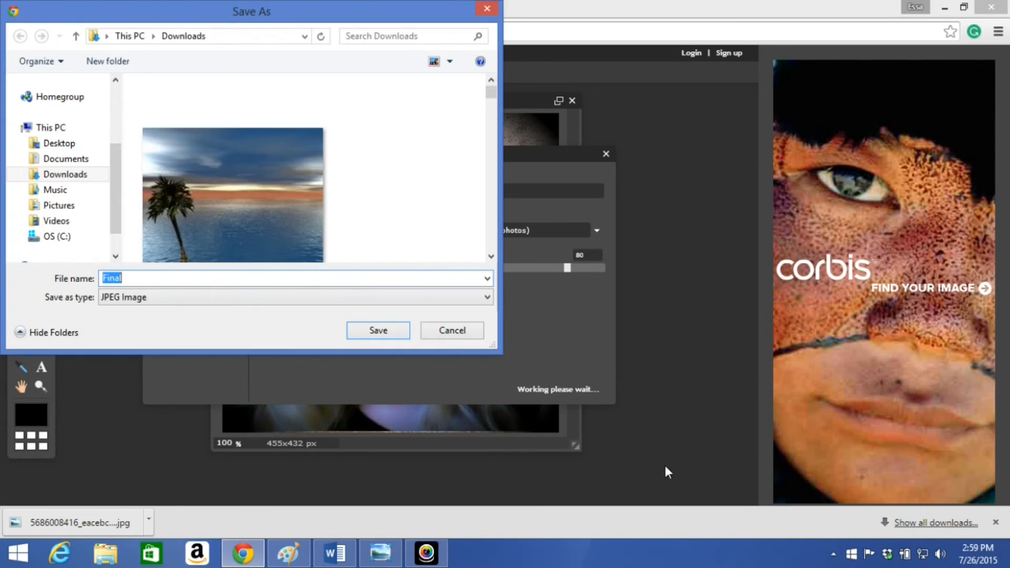
click(459, 333)
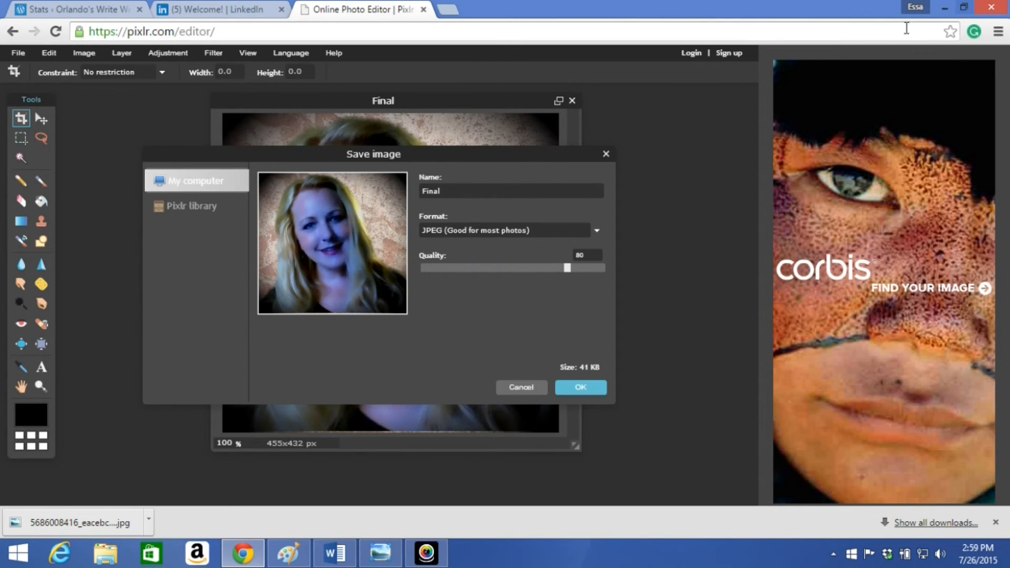
Step: Minimize the browser and view the original photo in Windows Photo Viewer for comparison
click(945, 7)
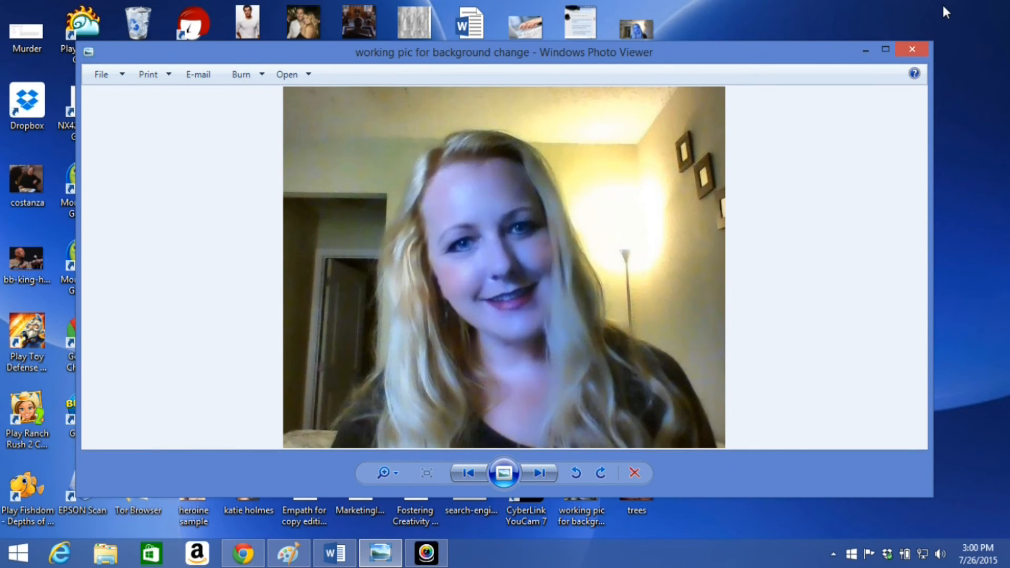
click(419, 560)
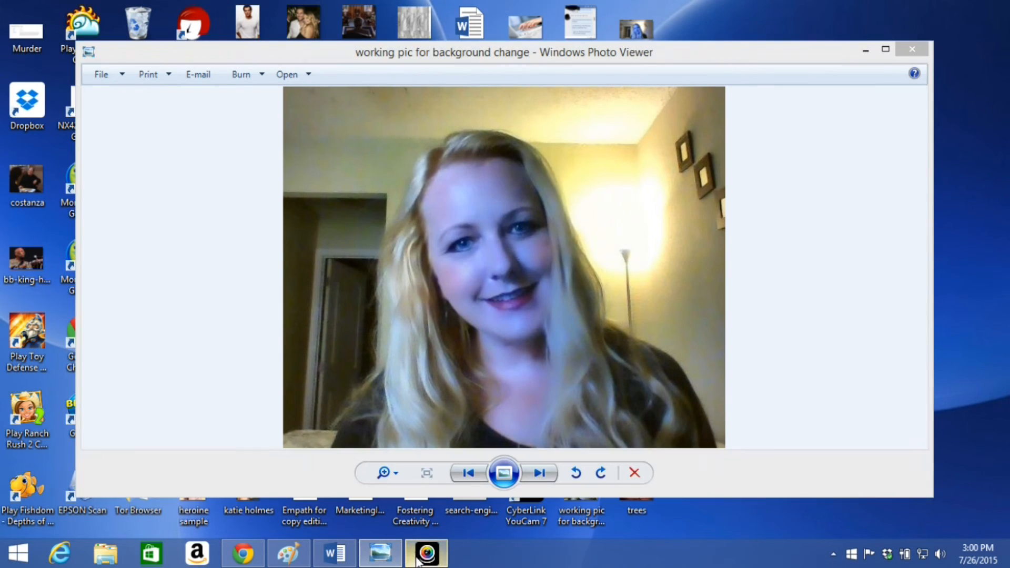